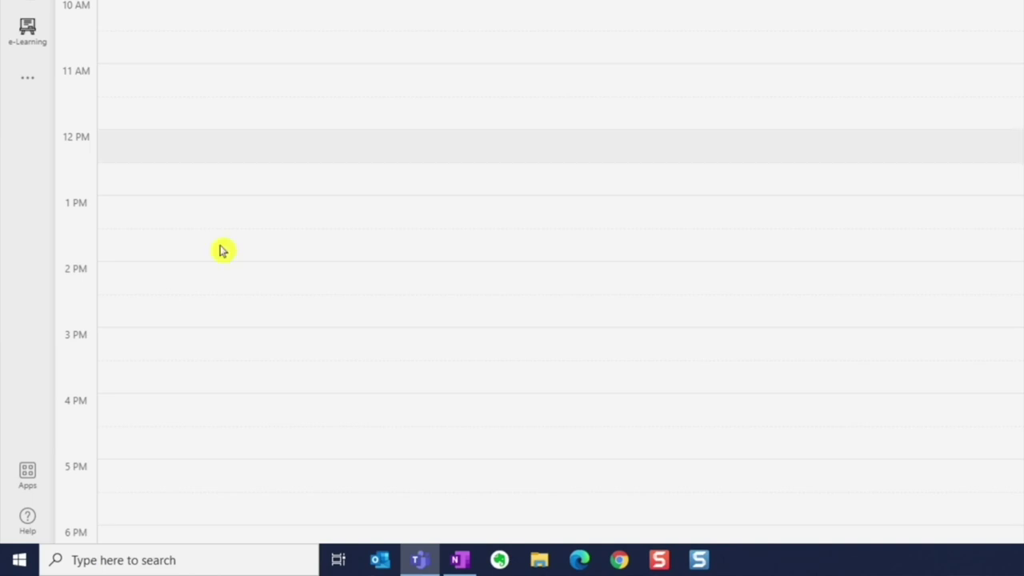
Find and launch Steps Recorder through Windows search, and start a new recording
click(136, 559)
text(steps re)
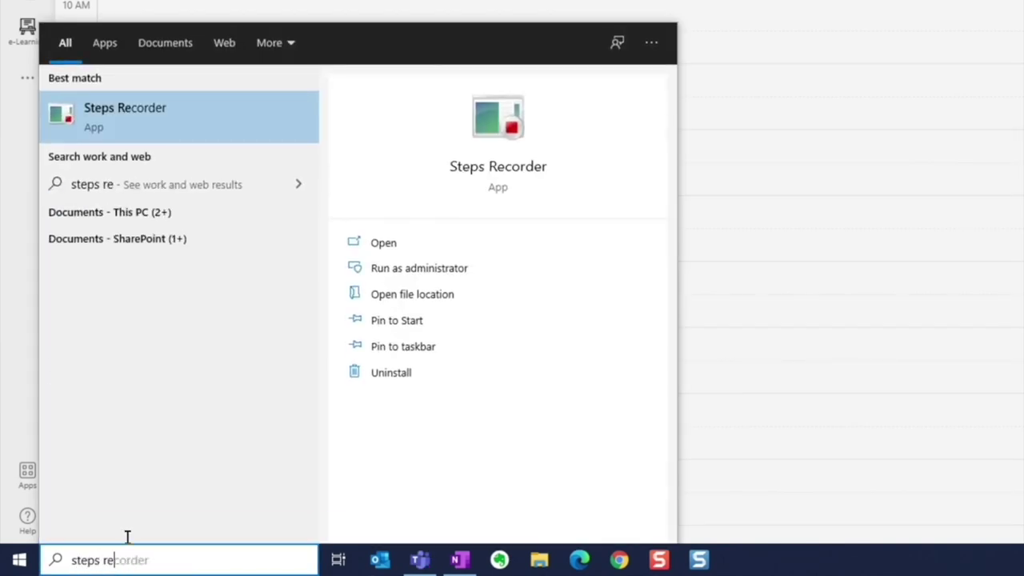
click(167, 128)
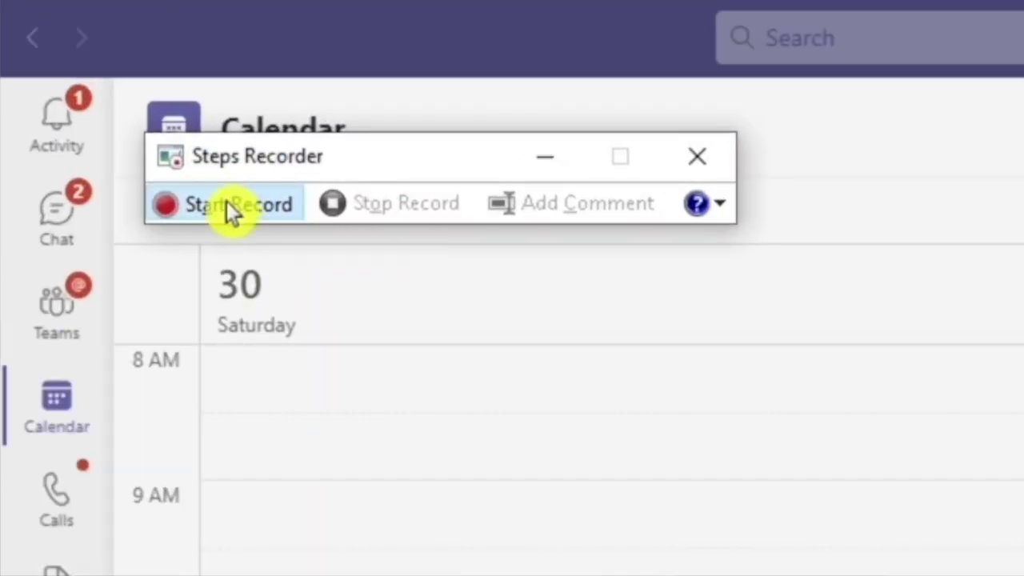
click(227, 203)
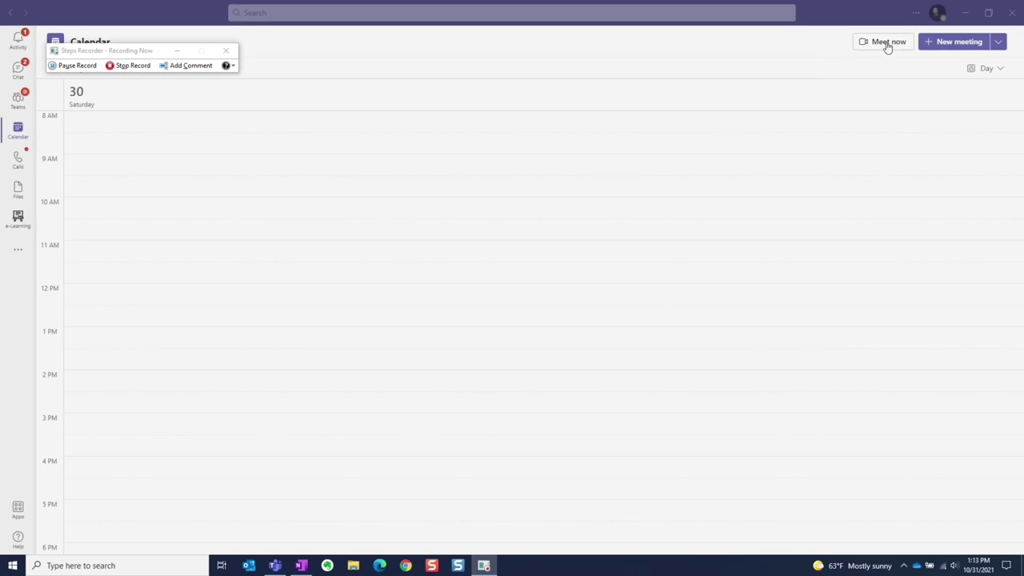
Start an instant meeting from the Teams calendar, turn on the camera and open the background filters
click(887, 44)
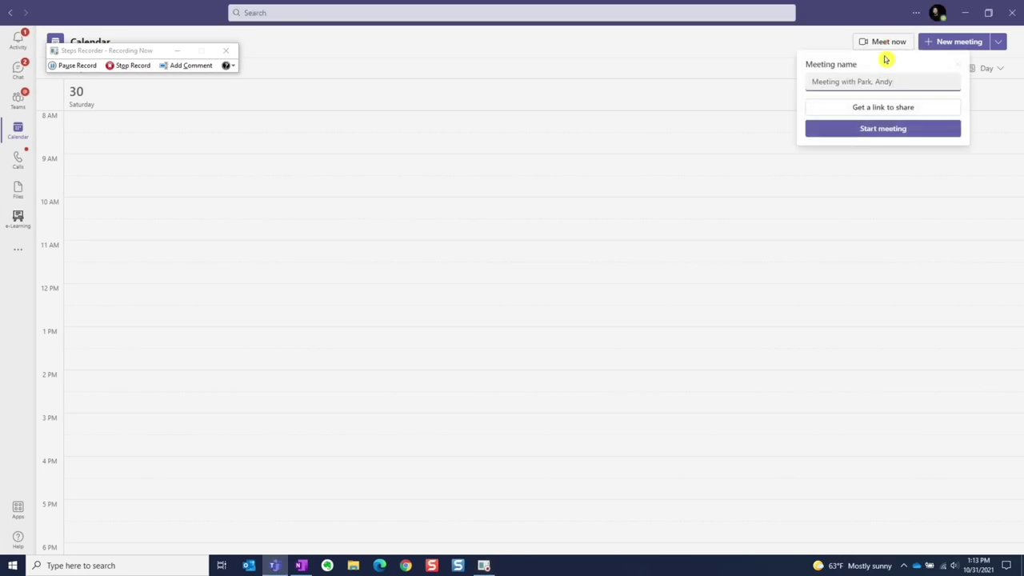
click(885, 130)
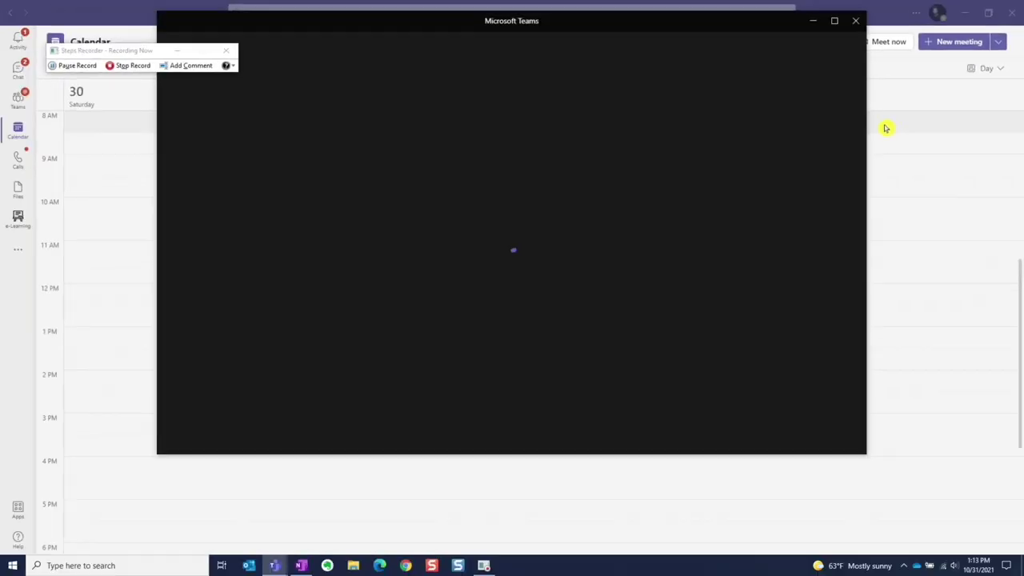
click(286, 331)
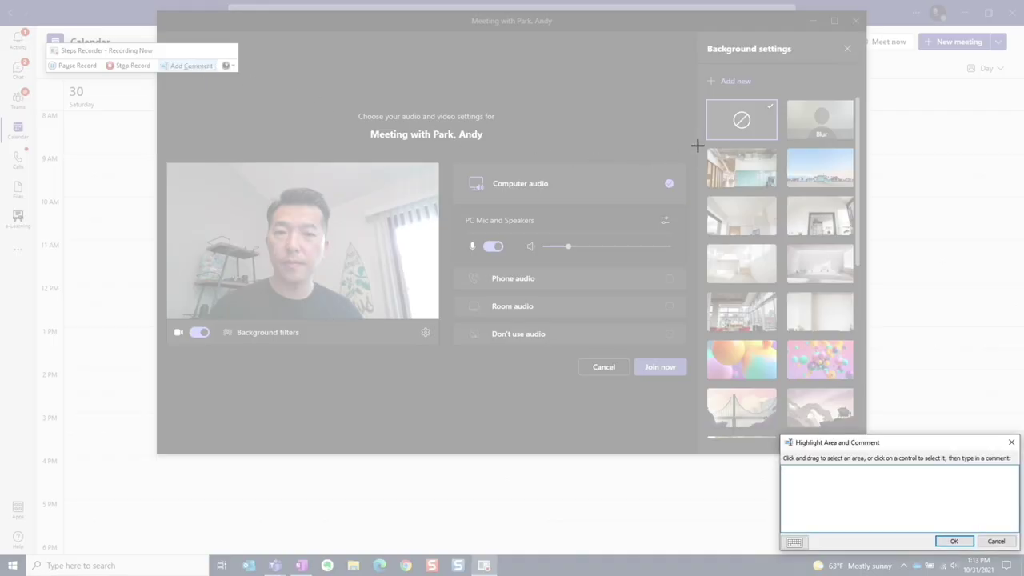
Add a recorder comment reading "Chhose a background" that highlights the grid of background thumbnails
drag(702, 95, 862, 442)
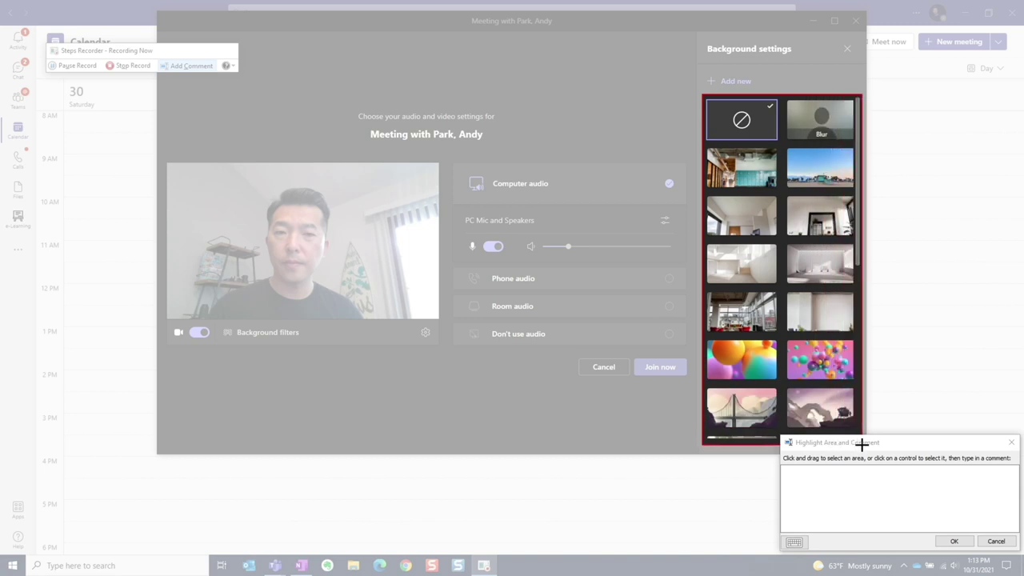
click(820, 497)
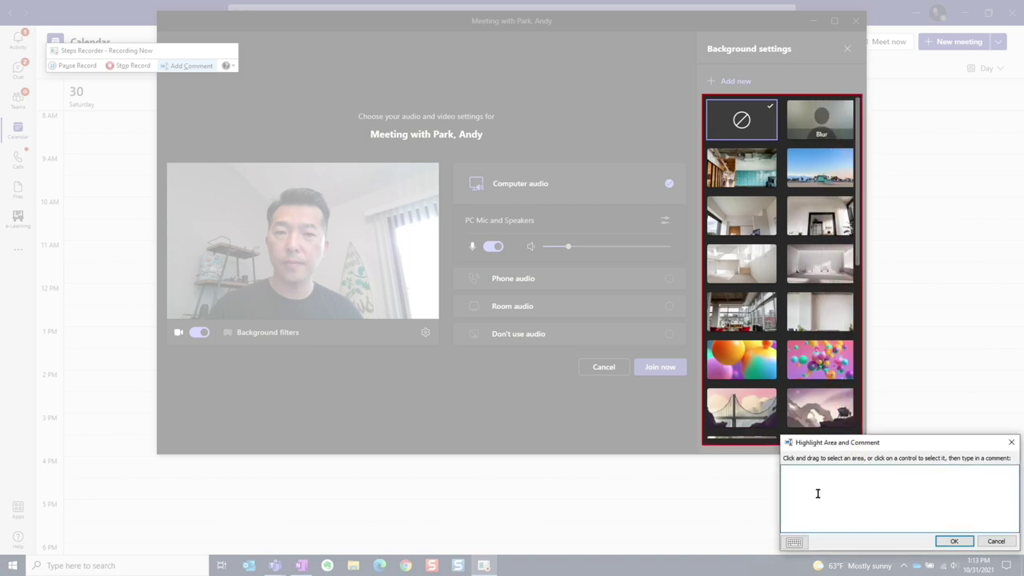
click(953, 540)
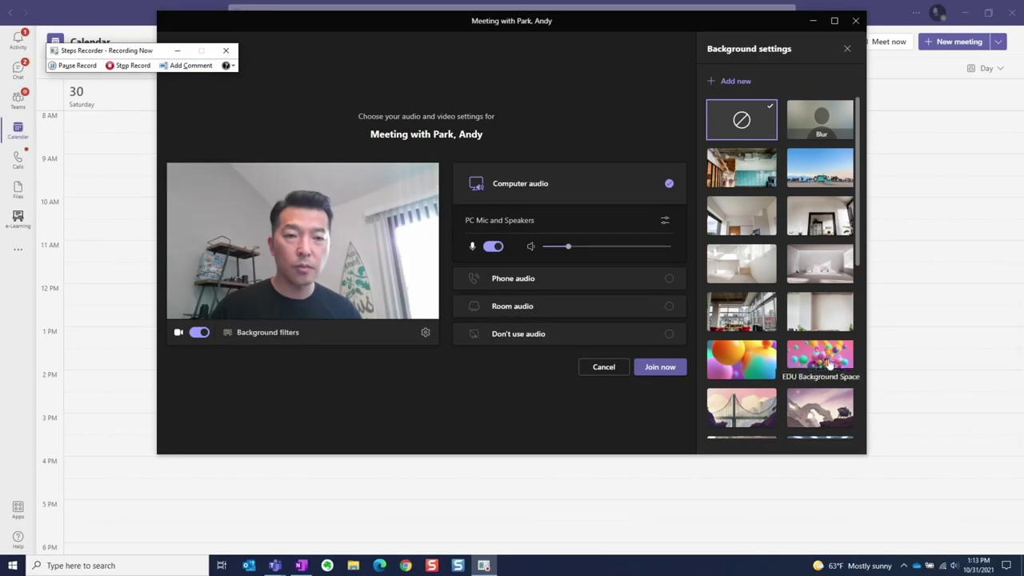
Apply the Fluent Spaces 4 background, stop the recording and maximize the recorder's results window
click(819, 264)
click(133, 67)
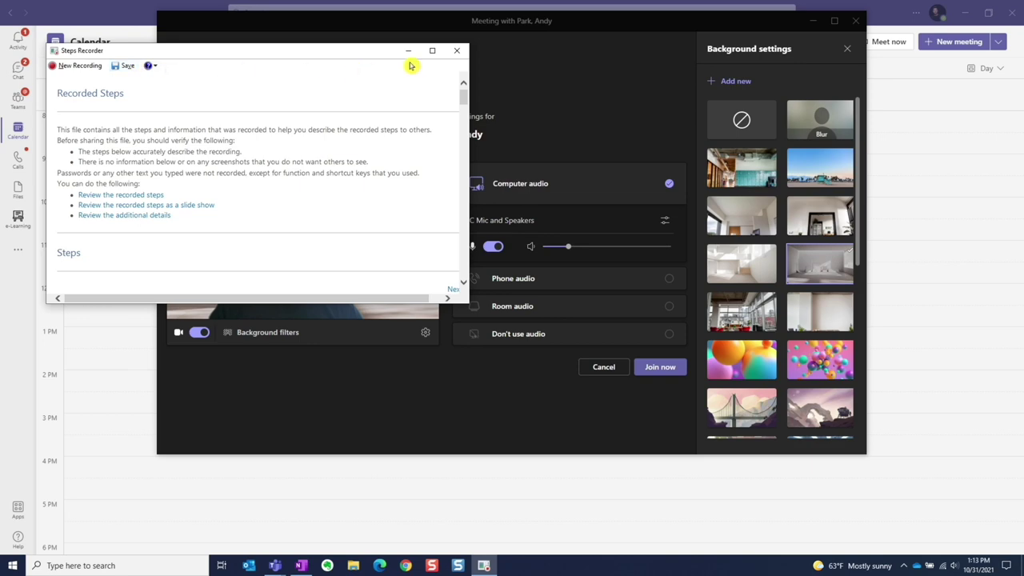
click(434, 54)
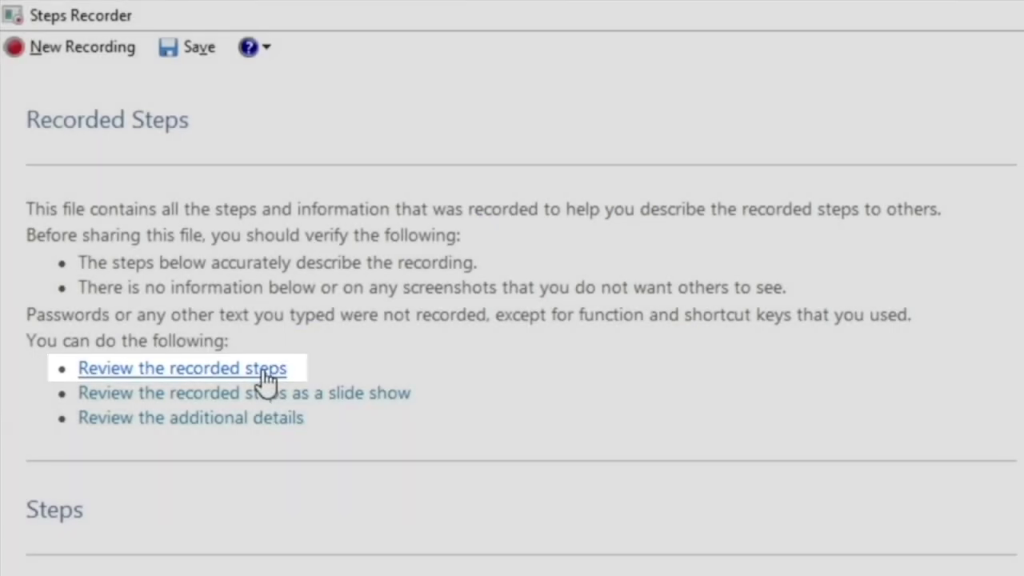
Review the recorded steps and the additional details, and view the Step 1 screenshot at full size
click(264, 372)
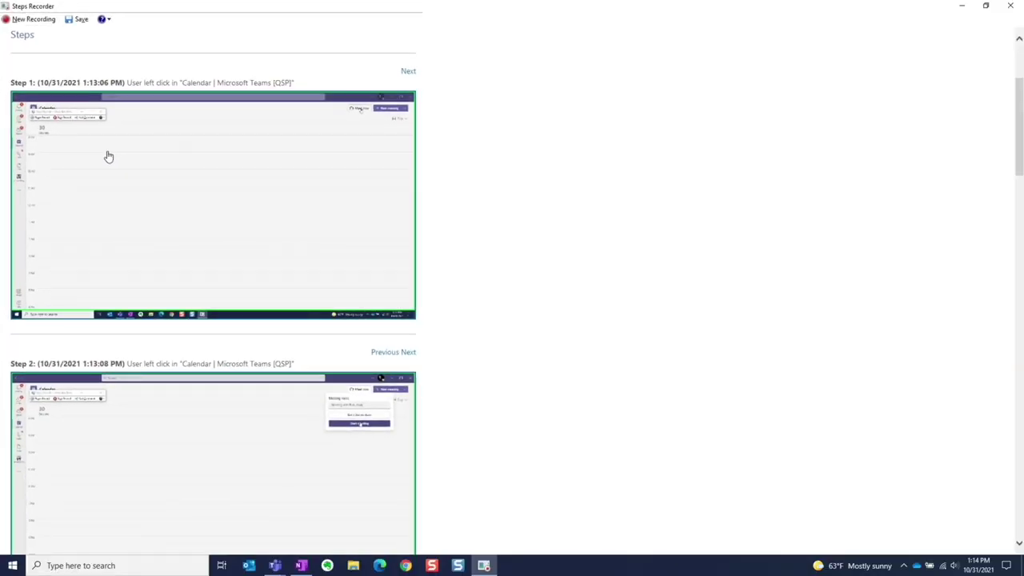
scroll(111, 150, up, 3)
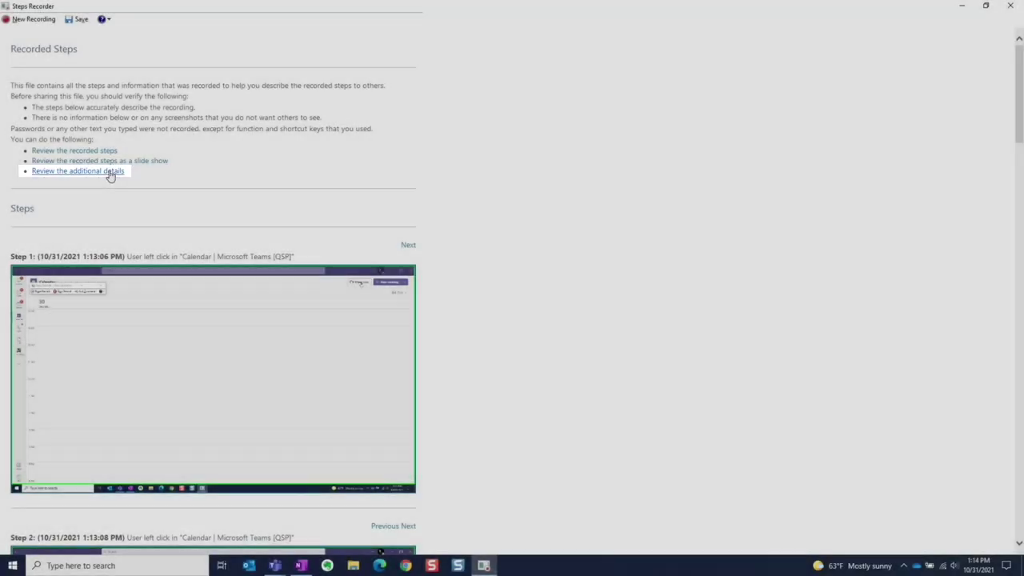
click(111, 172)
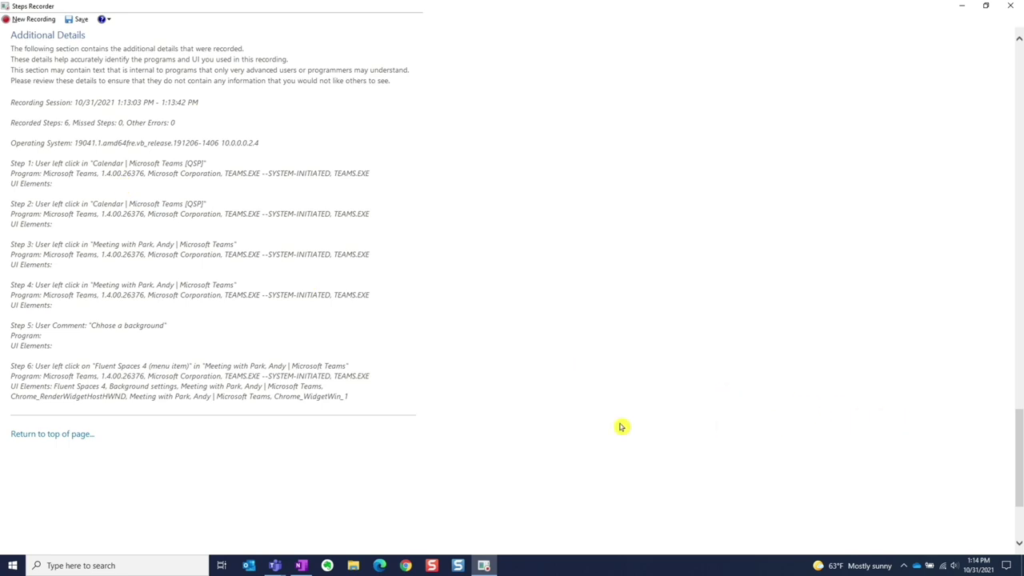
click(50, 434)
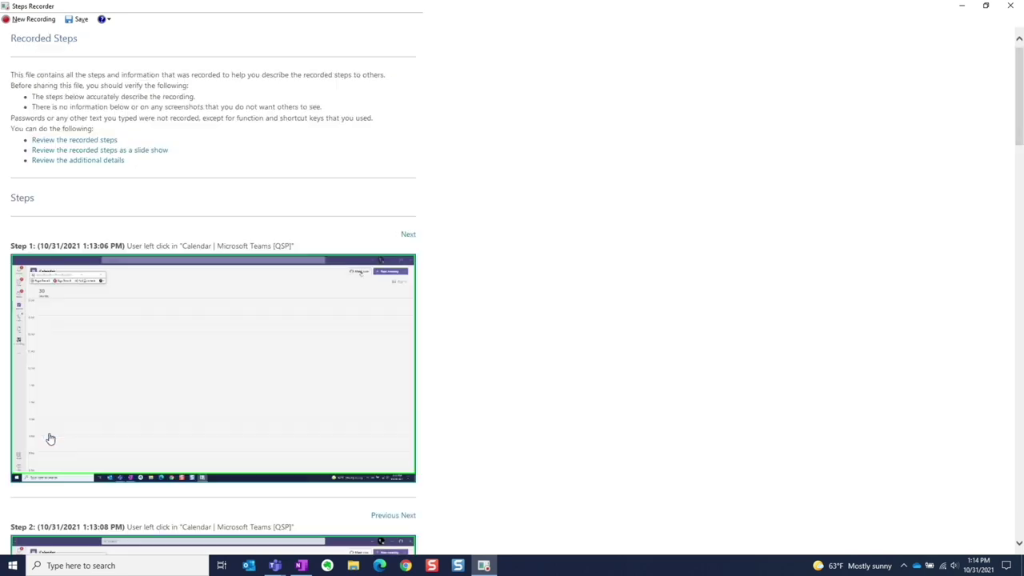
click(108, 379)
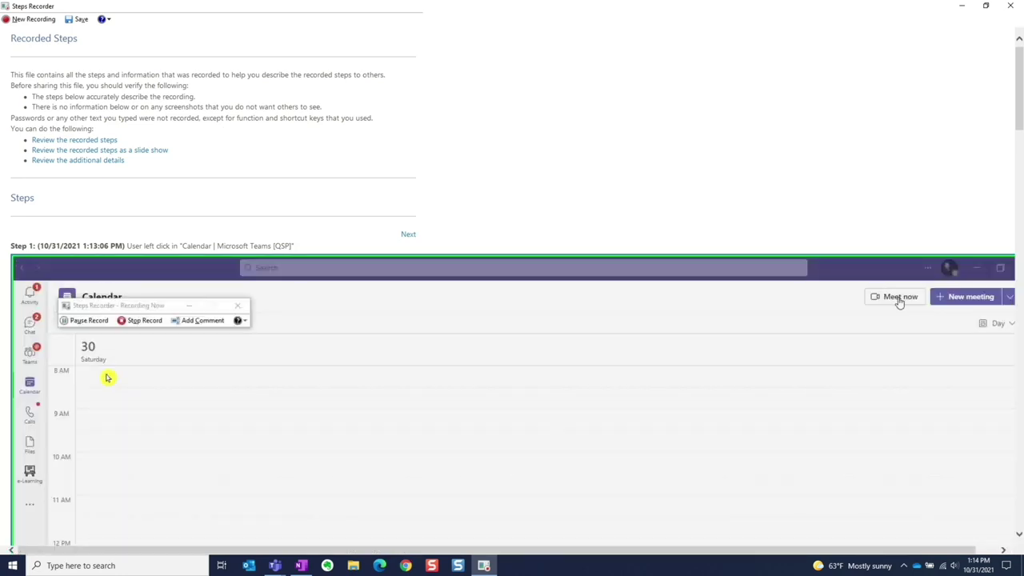
click(107, 379)
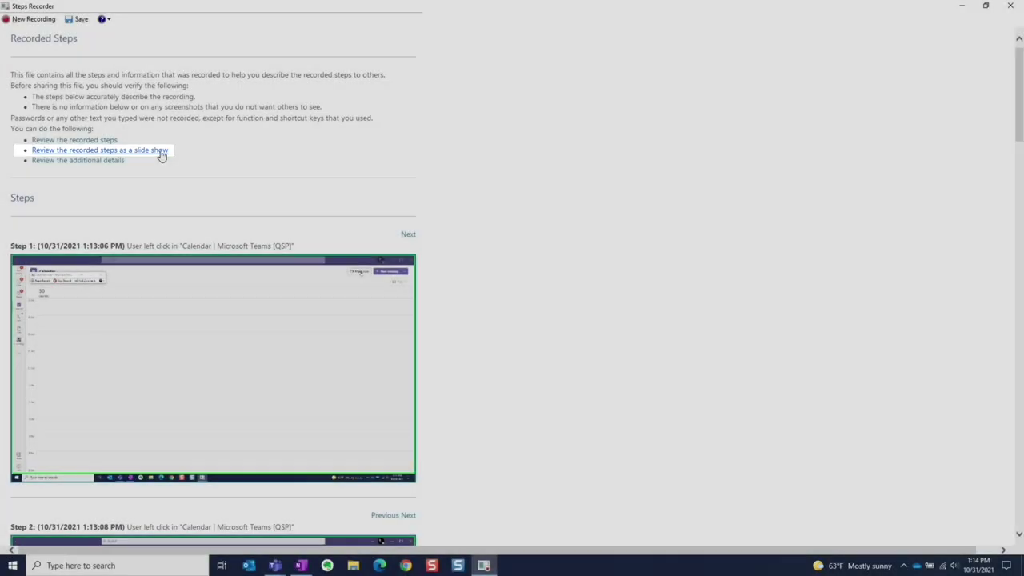
Play the recorded steps as a slide show, pause it, and browse the slides manually through Step 5
click(159, 151)
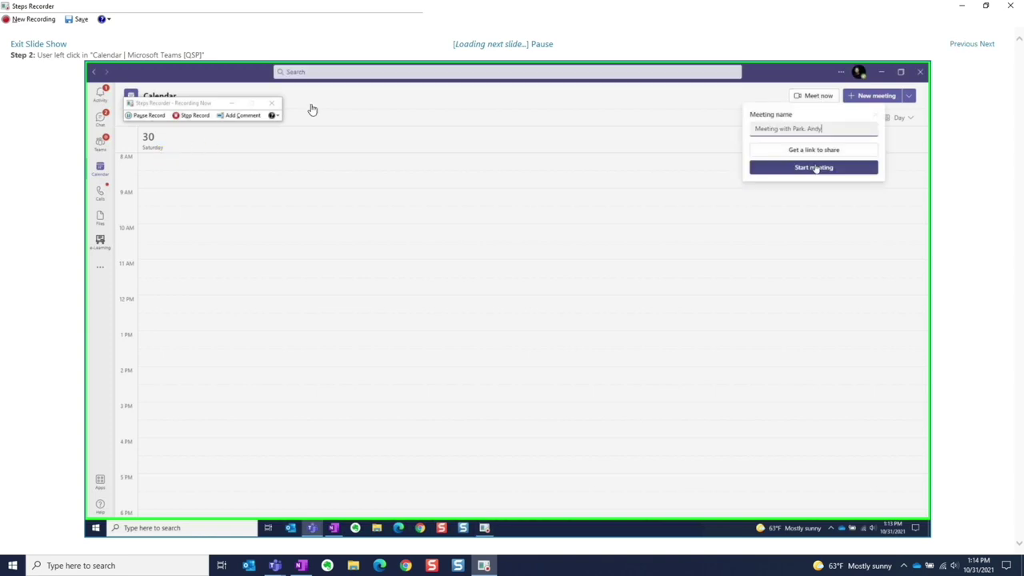
click(542, 44)
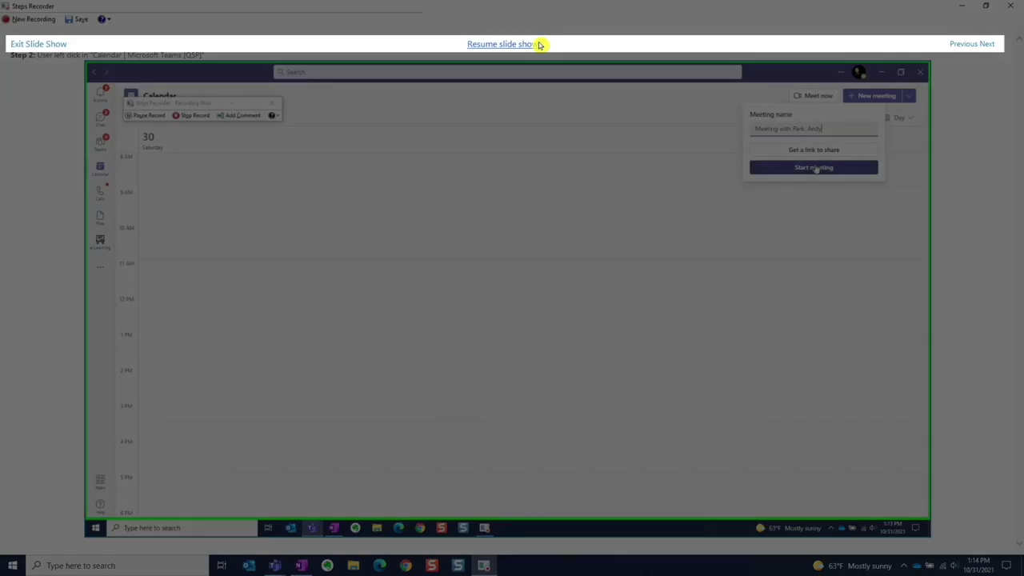
click(968, 47)
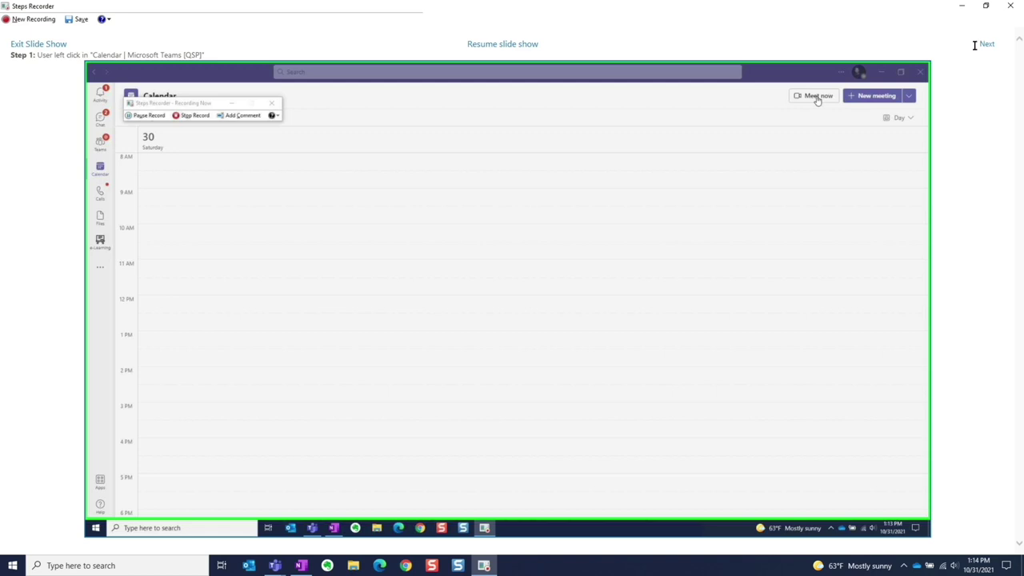
click(986, 46)
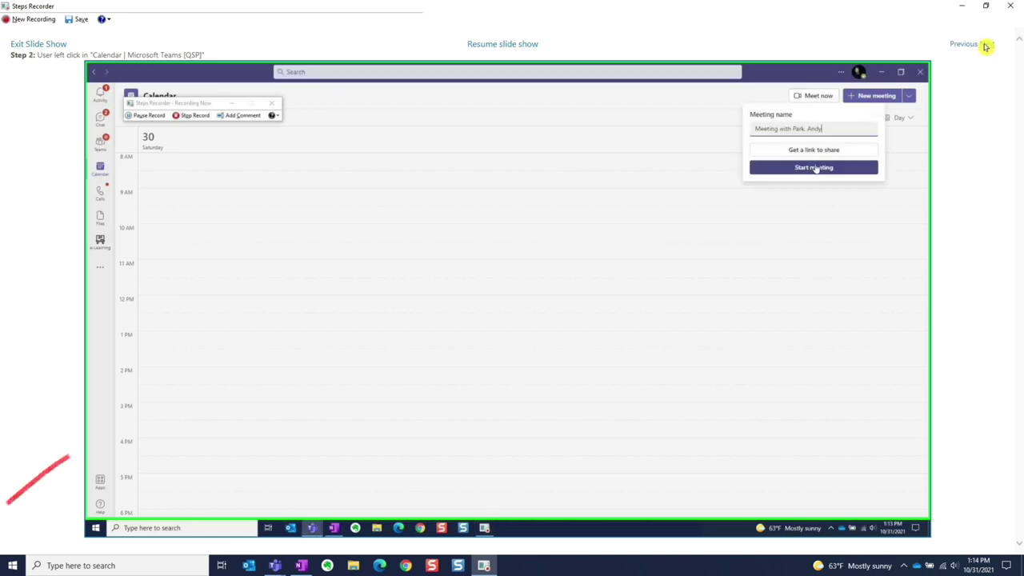
click(985, 45)
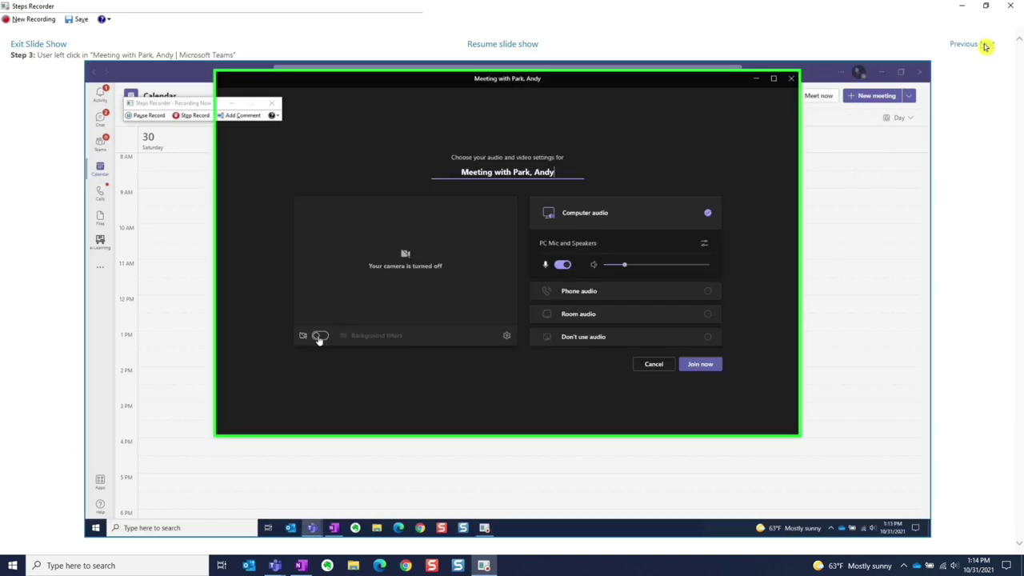
click(986, 46)
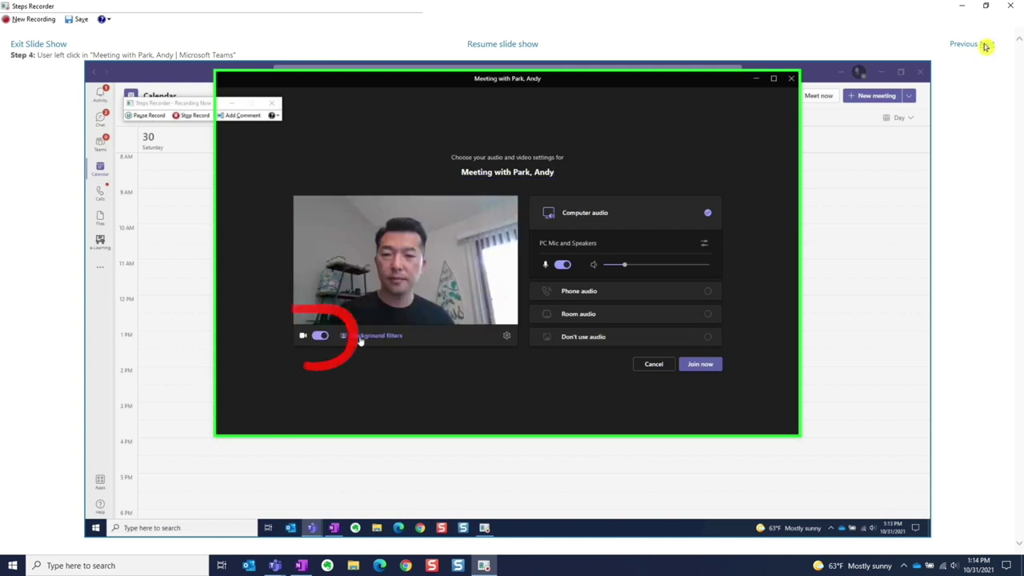
click(985, 45)
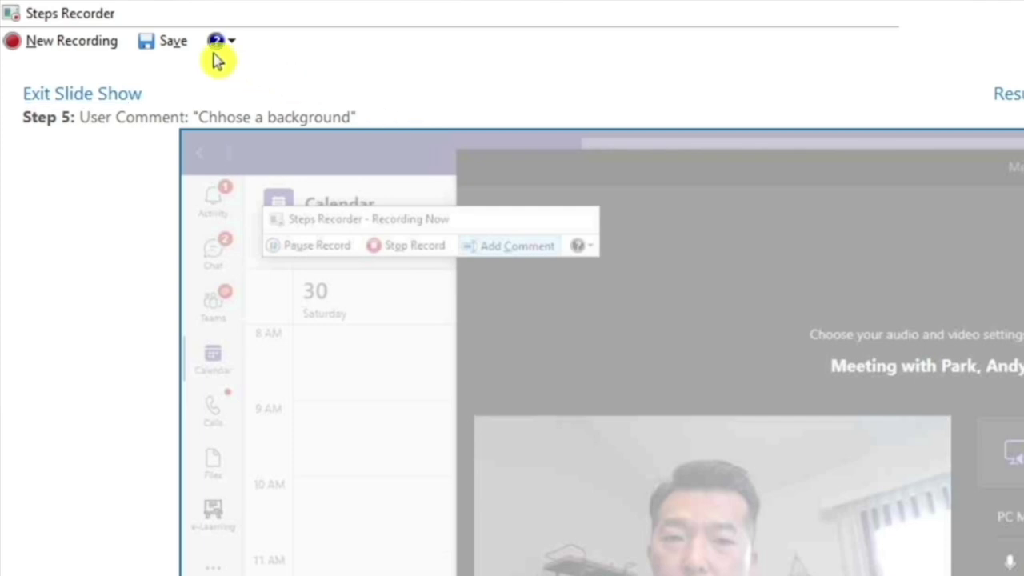
Save the recording as a ZIP file named "background instructions" in the Downloads folder
click(174, 50)
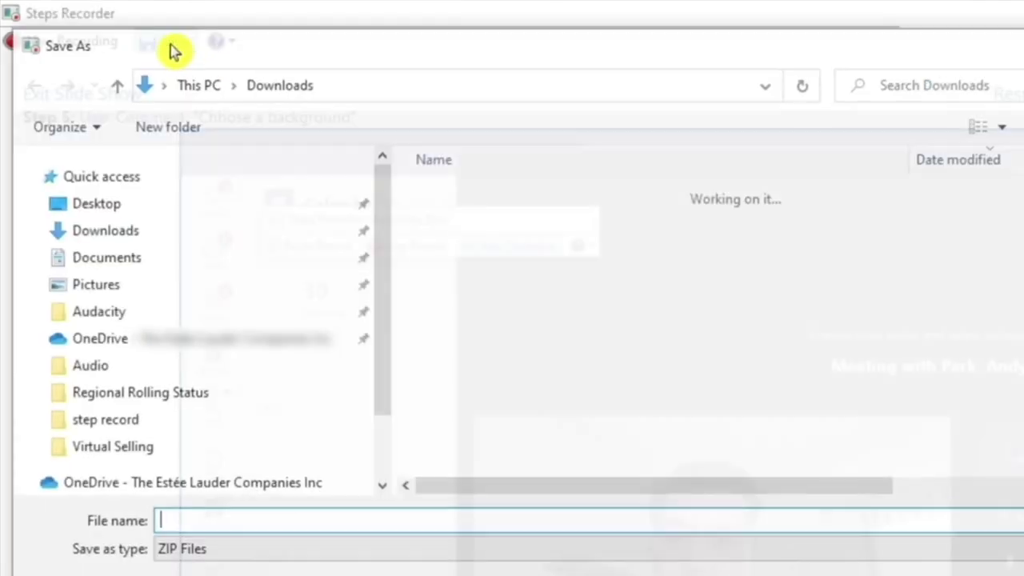
text(ba)
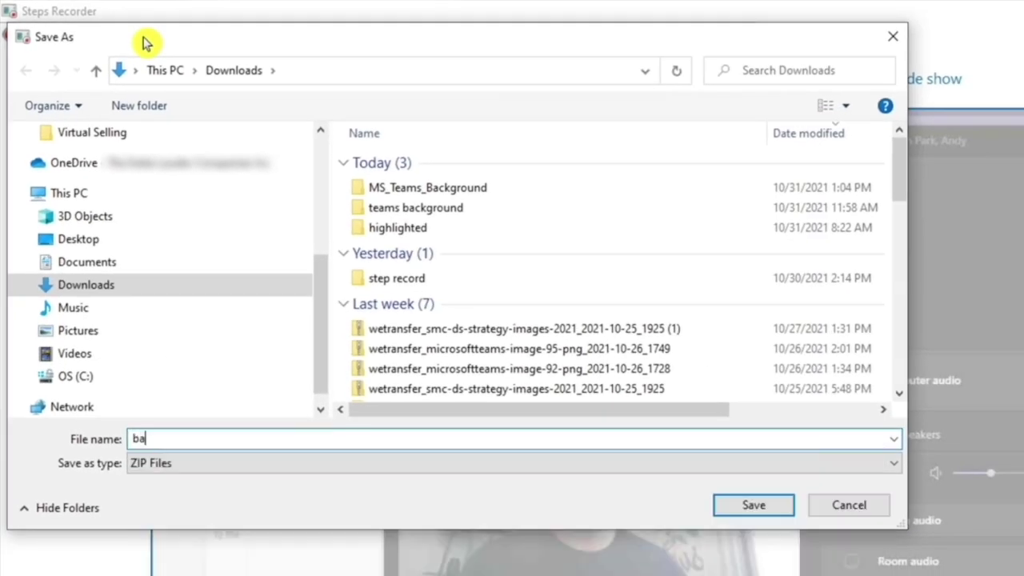
text(ckgrou)
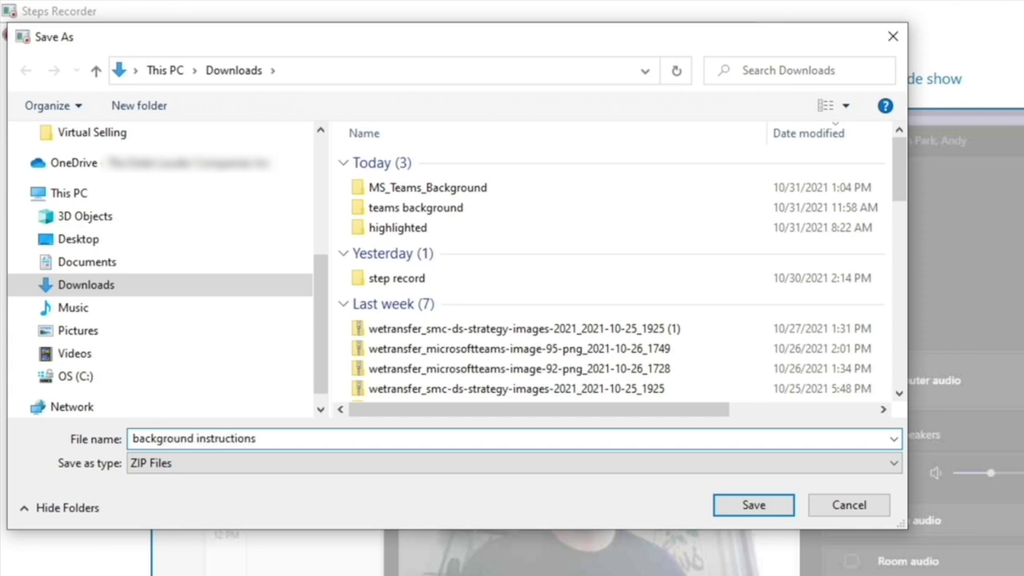
text(nd instructions)
click(753, 505)
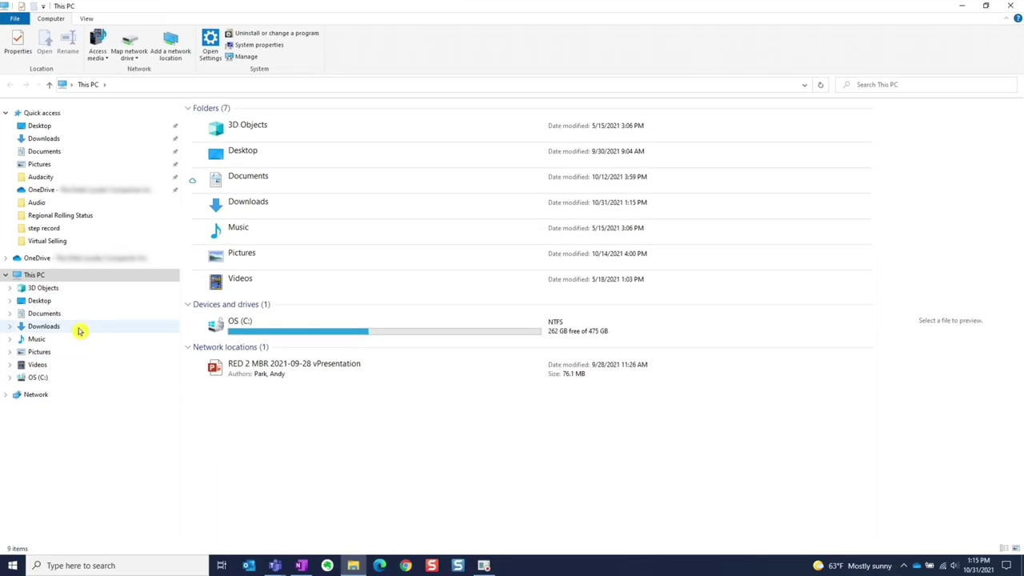
Extract the "background instructions" ZIP in Downloads to its default folder in File Explorer
click(80, 330)
right_click(253, 121)
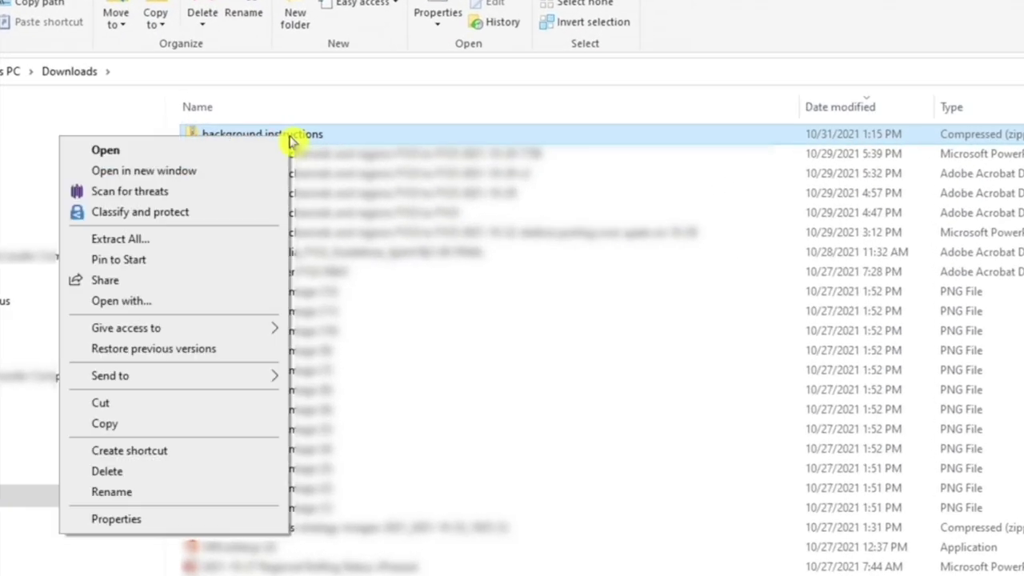
click(196, 242)
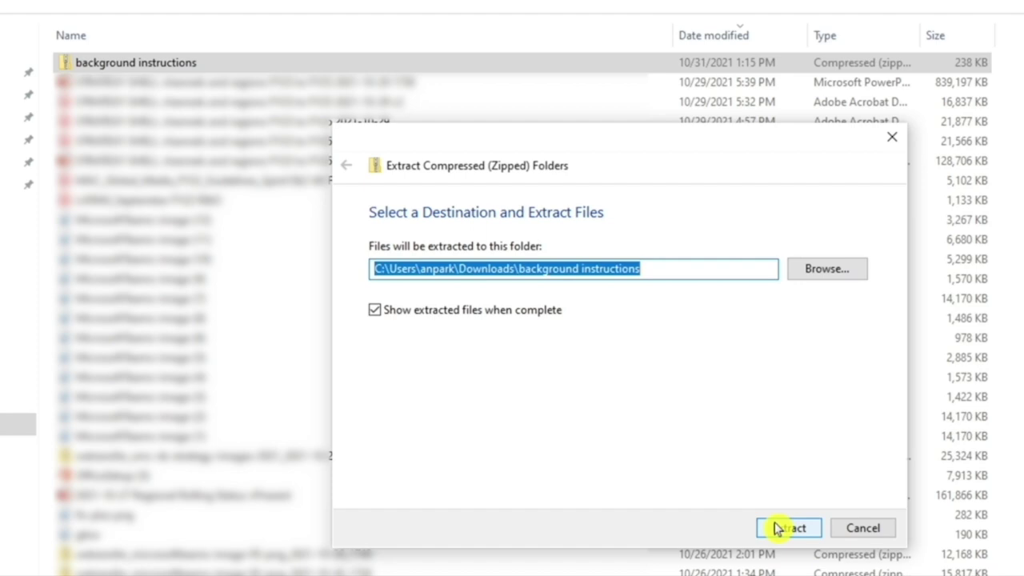
click(871, 572)
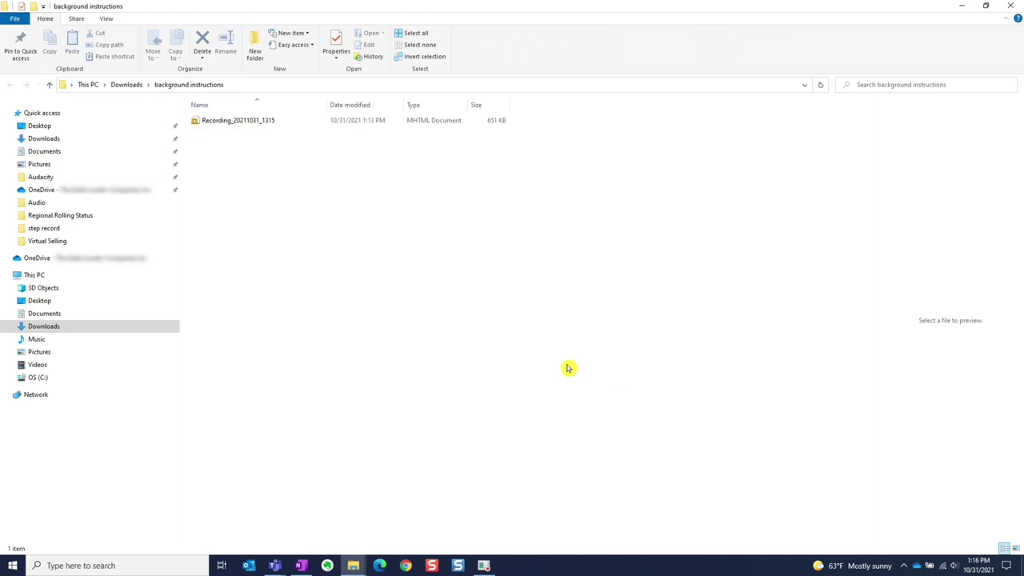
Open the extracted Recording_20211031_1315 document and copy its entire content
click(236, 124)
double_click(236, 123)
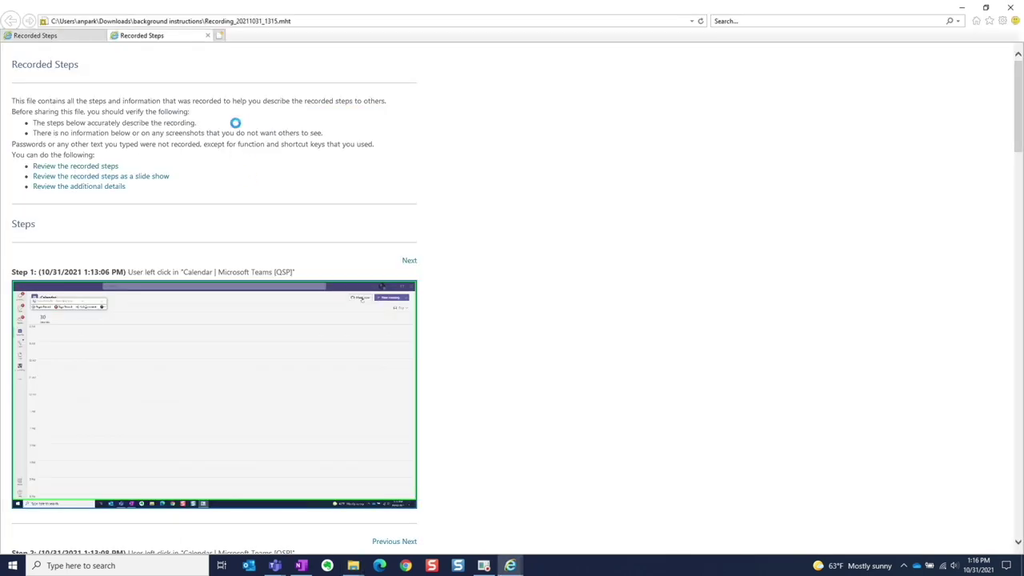
key(ctrl+a)
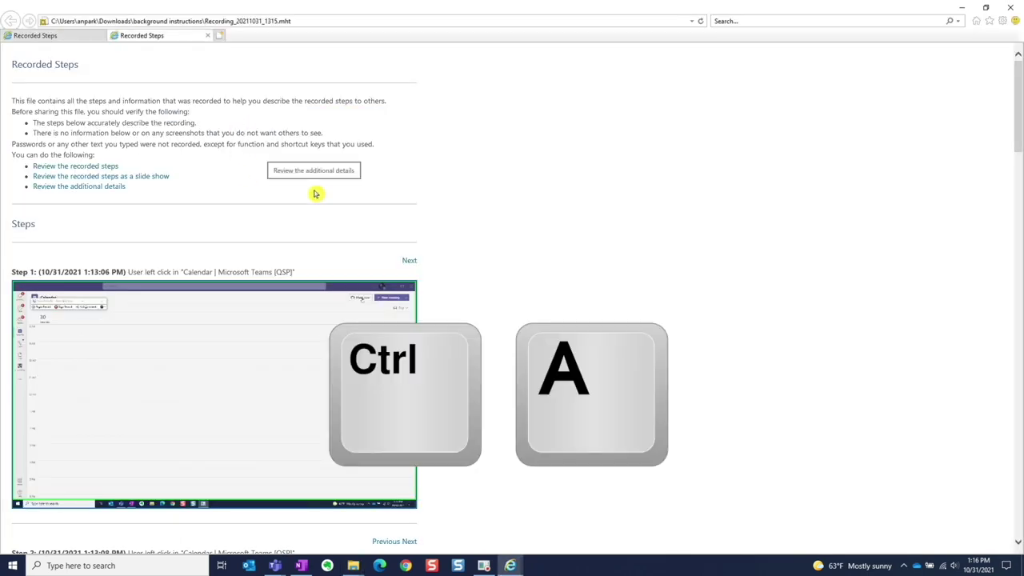
key(ctrl+c)
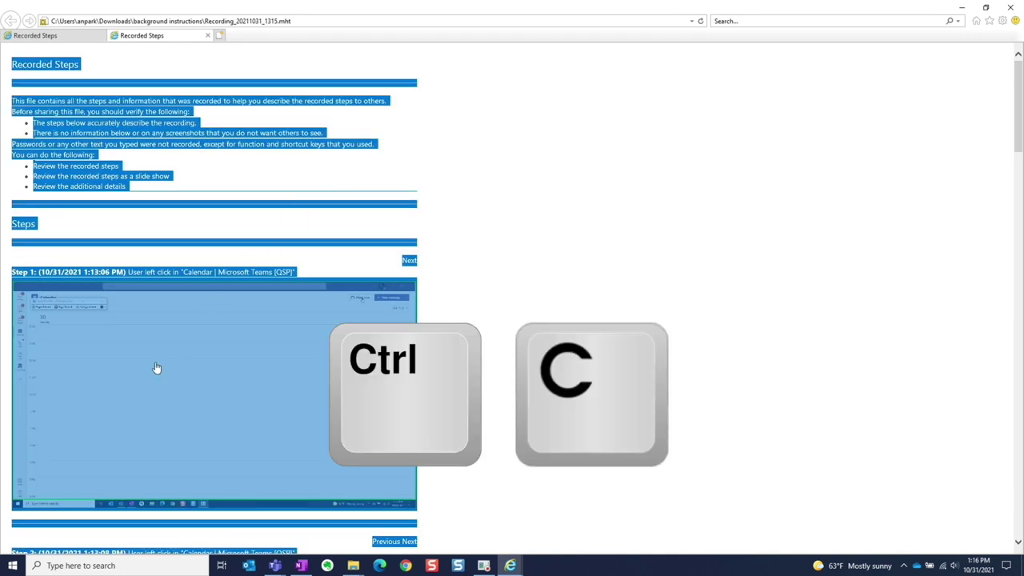
Open a blank document in Word and set its page orientation to landscape
click(77, 565)
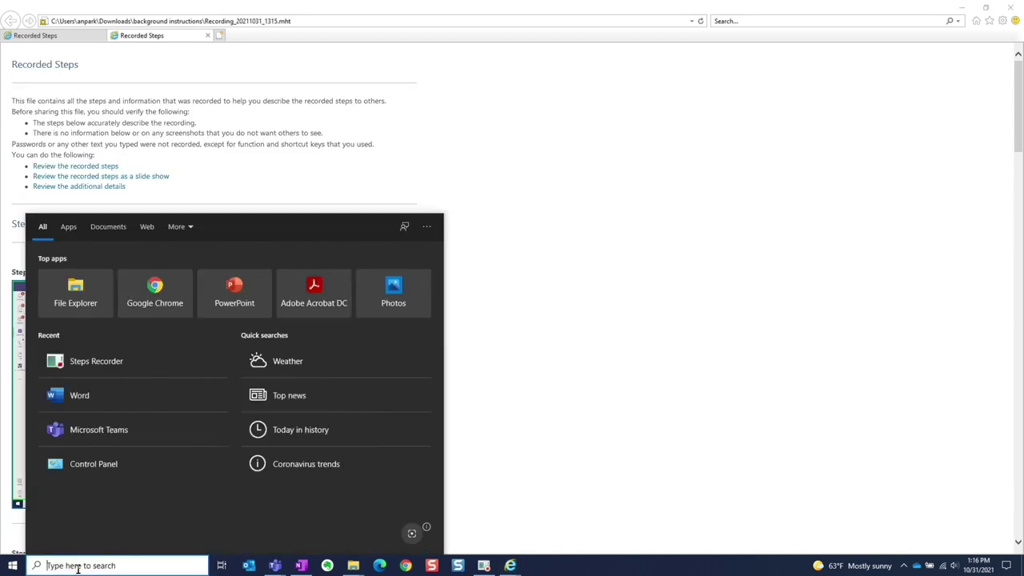
text(word)
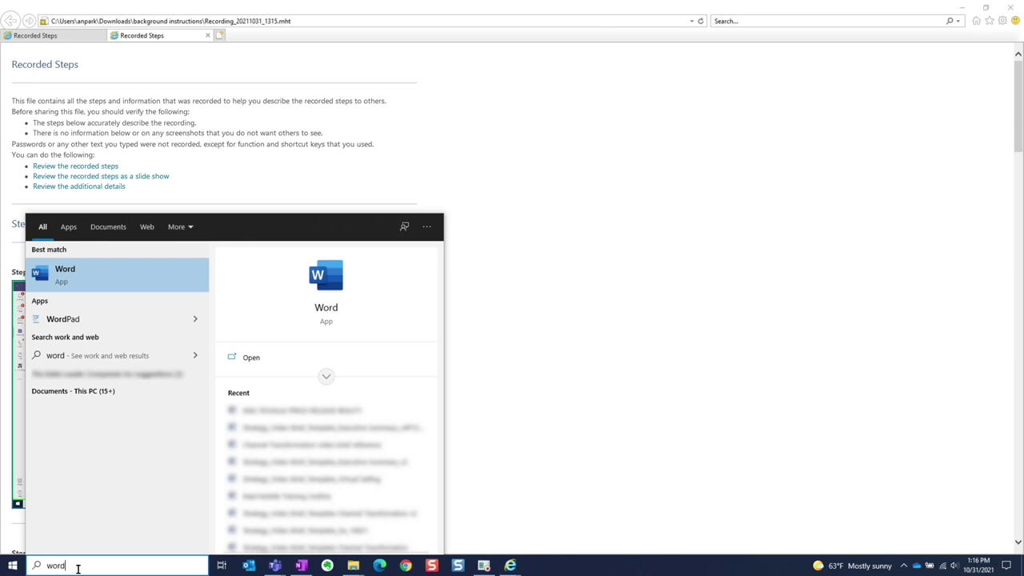
key(Return)
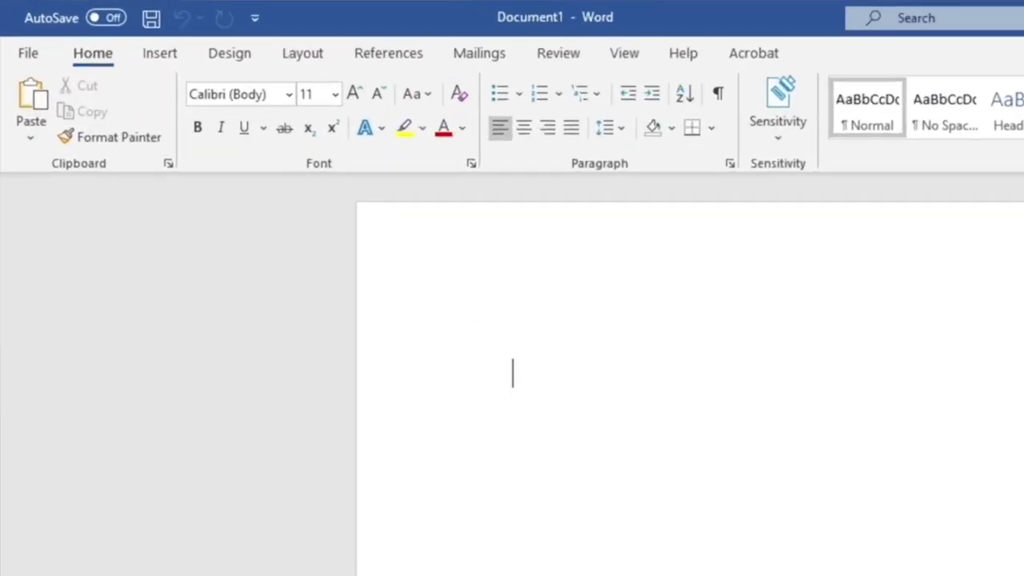
click(340, 63)
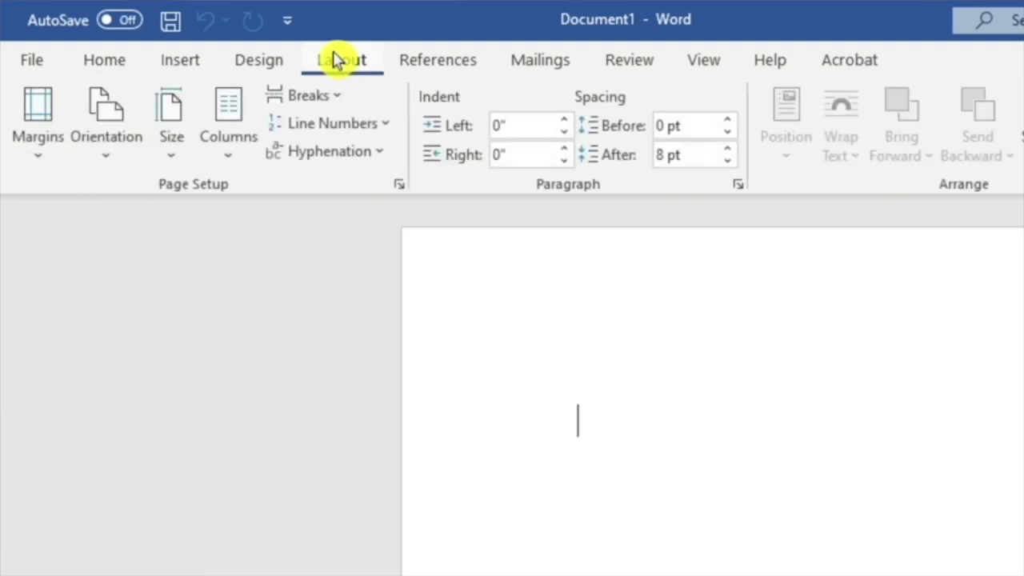
click(107, 108)
click(140, 231)
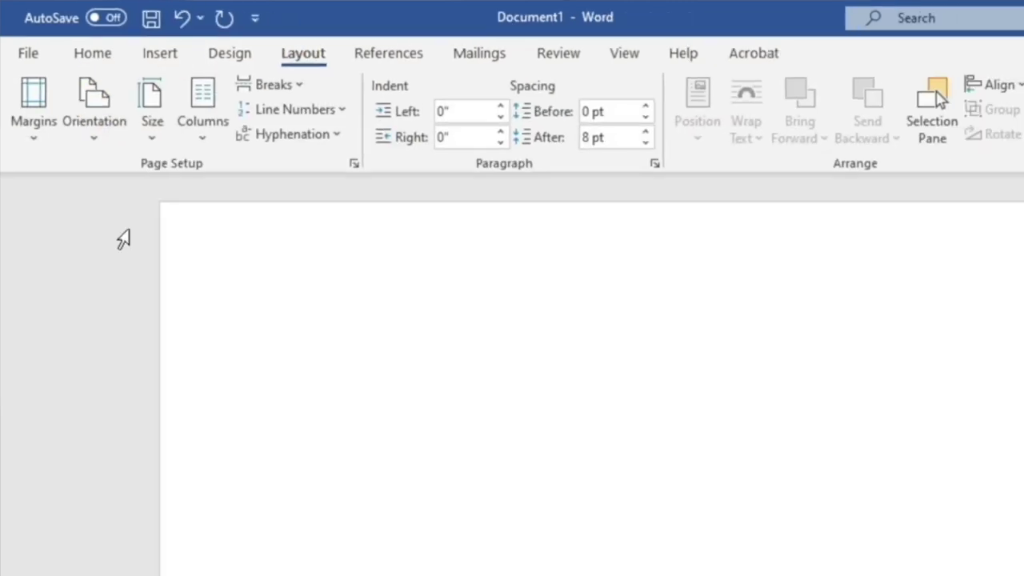
Paste the copied recording into the document and delete the introductory text from the Recorded Steps heading through the Steps heading
key(ctrl+v)
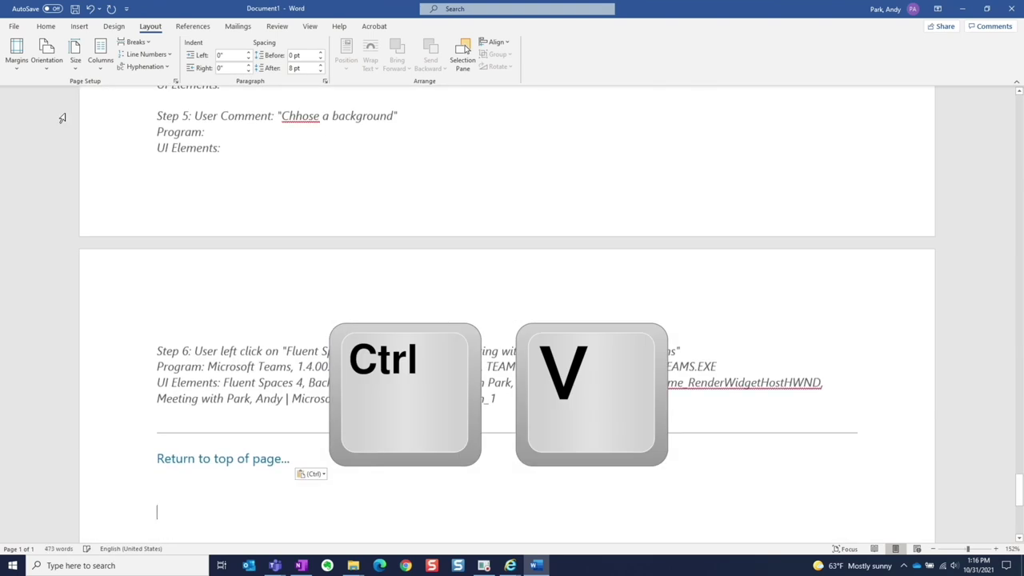
scroll(333, 350, down, 5)
drag(1018, 490, 992, 66)
scroll(621, 279, down, 1)
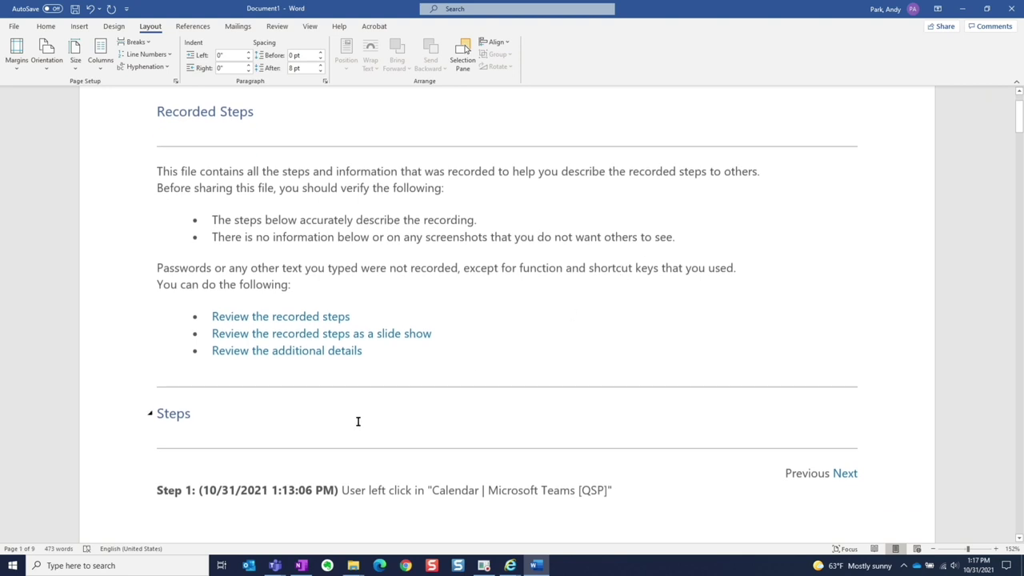
click(358, 422)
drag(220, 416, 122, 96)
key(Delete)
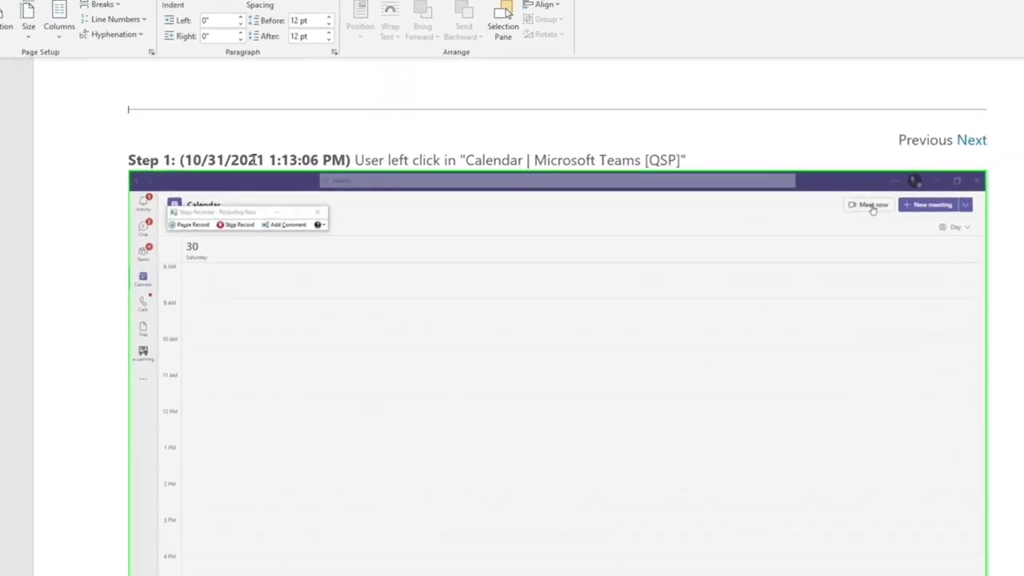
Replace Step 1's timestamp and description with Click on "Meet Now", and delete the Previous and Next links above it
drag(199, 168, 455, 169)
drag(644, 122, 1013, 125)
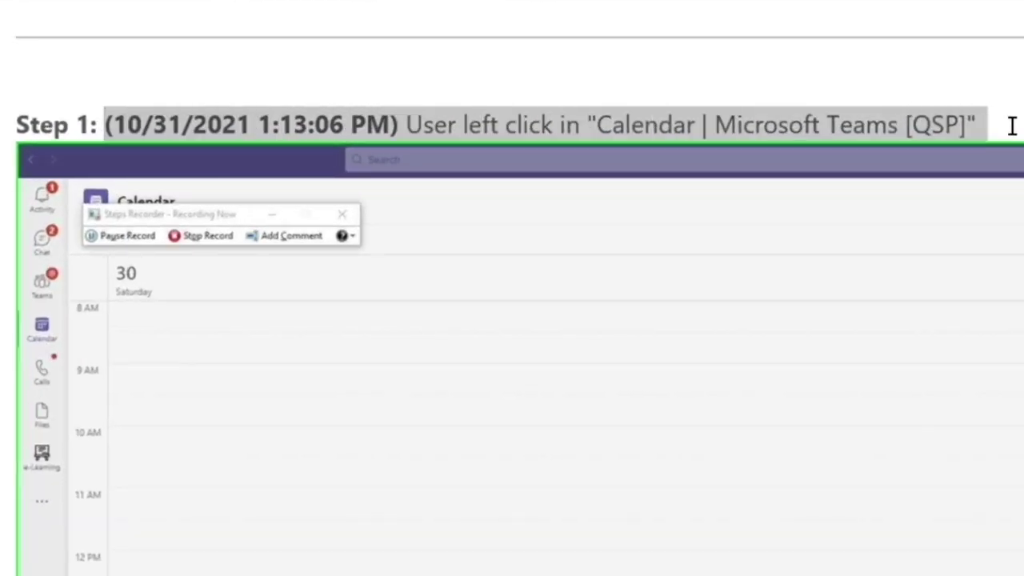
text(Click on Meet Now”)
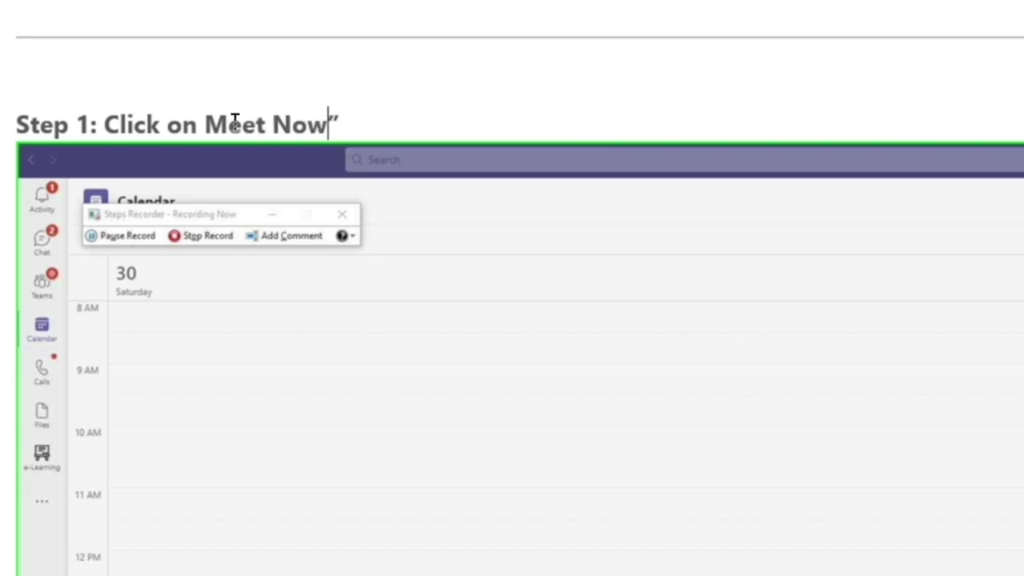
click(206, 124)
text(")
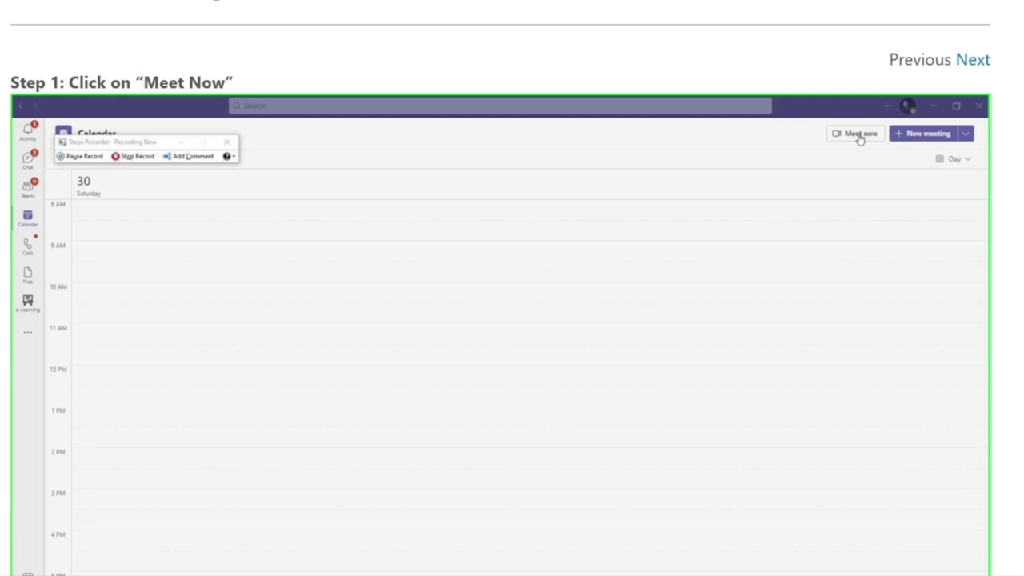
drag(907, 56, 998, 57)
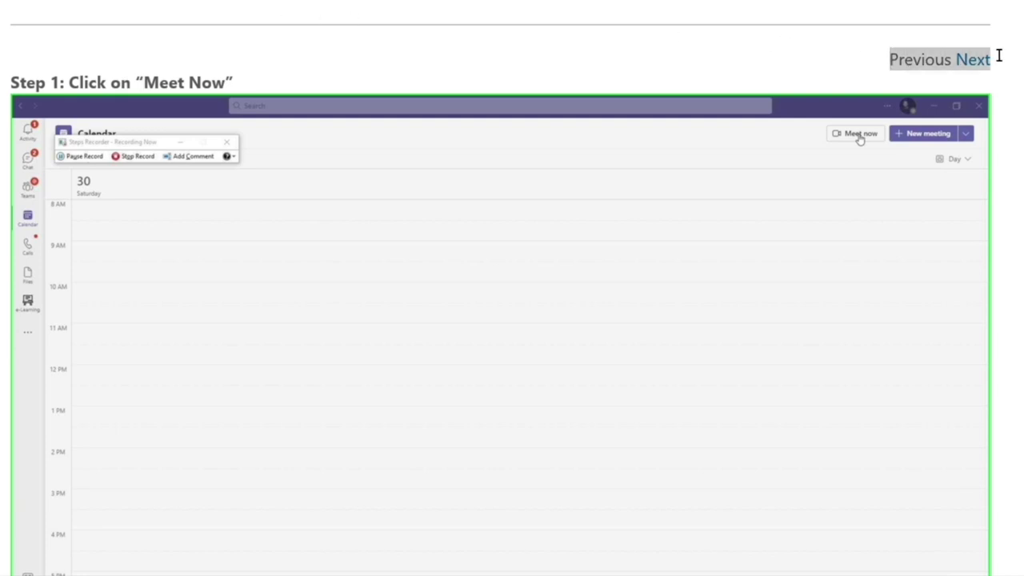
key(Delete)
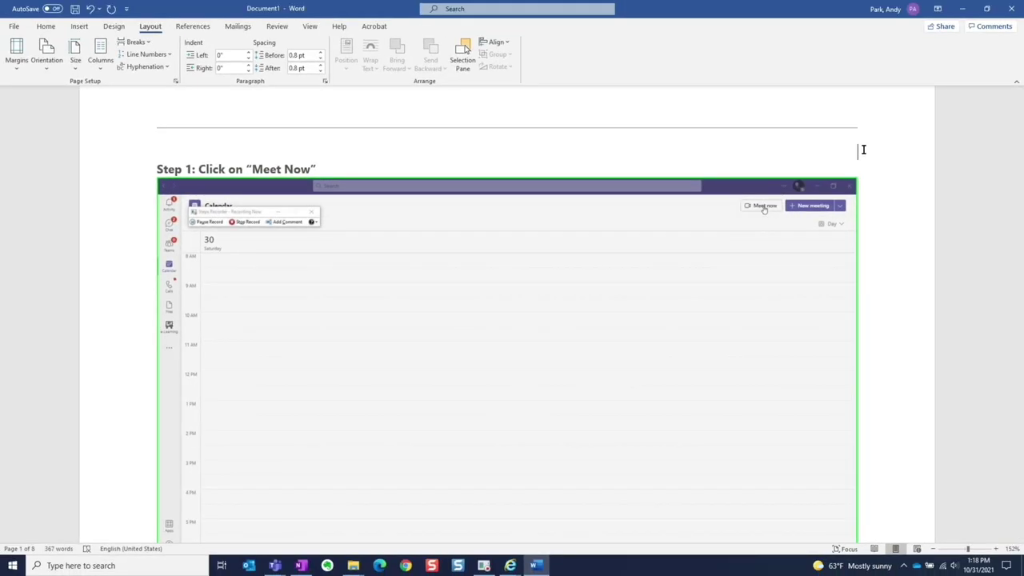
Draw a circle about 1 inch in diameter on the Step 1 screenshot near the Meet now button
click(85, 27)
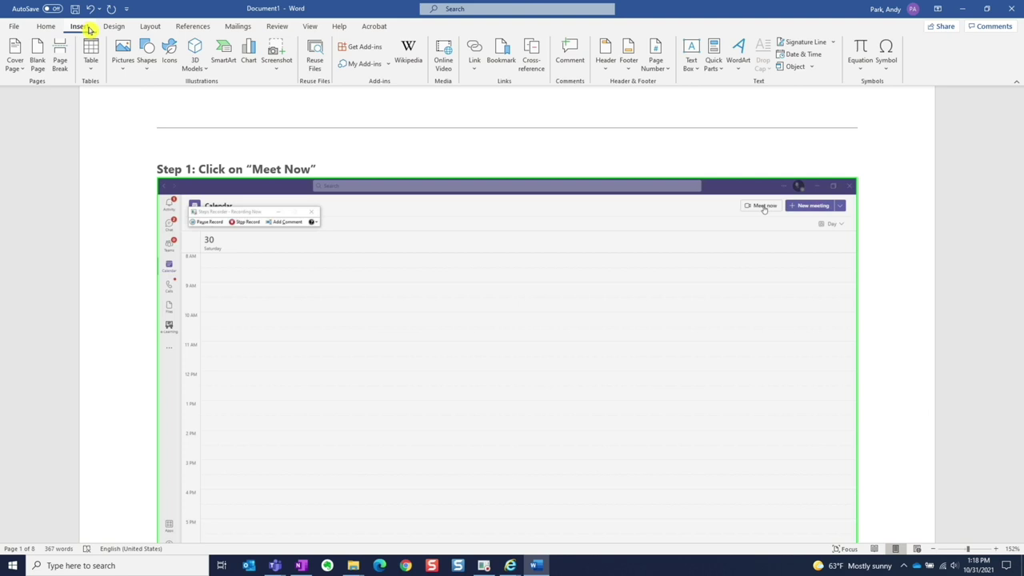
click(145, 51)
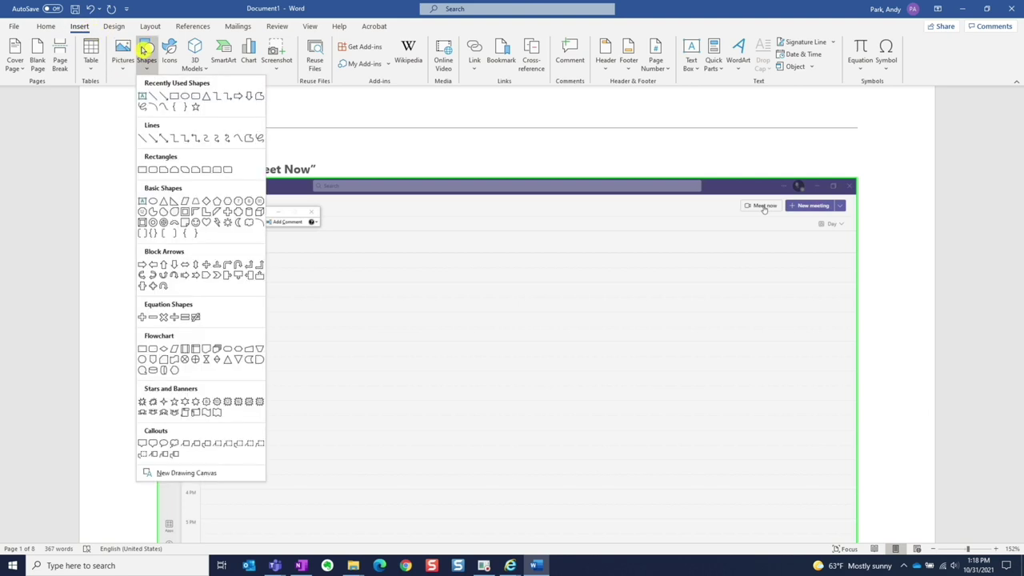
click(184, 98)
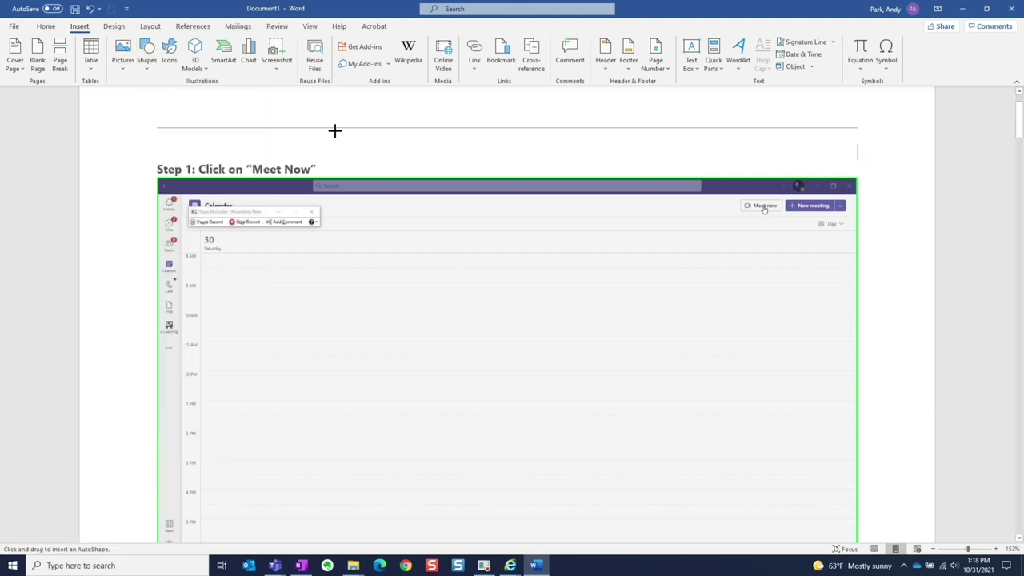
drag(752, 200, 832, 278)
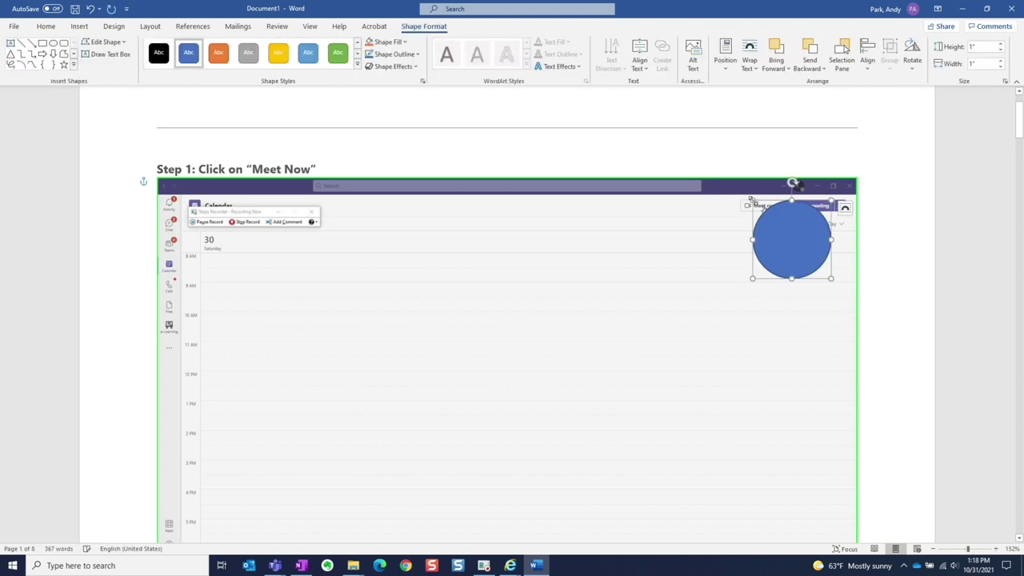
Format the circle with no fill and a red 4½ pt outline
click(405, 41)
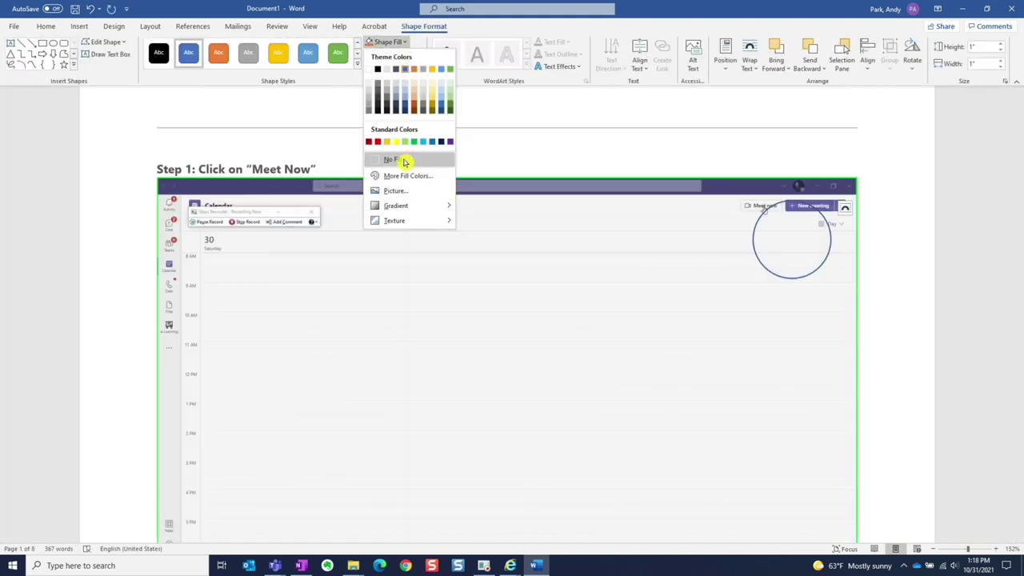
click(402, 159)
click(416, 54)
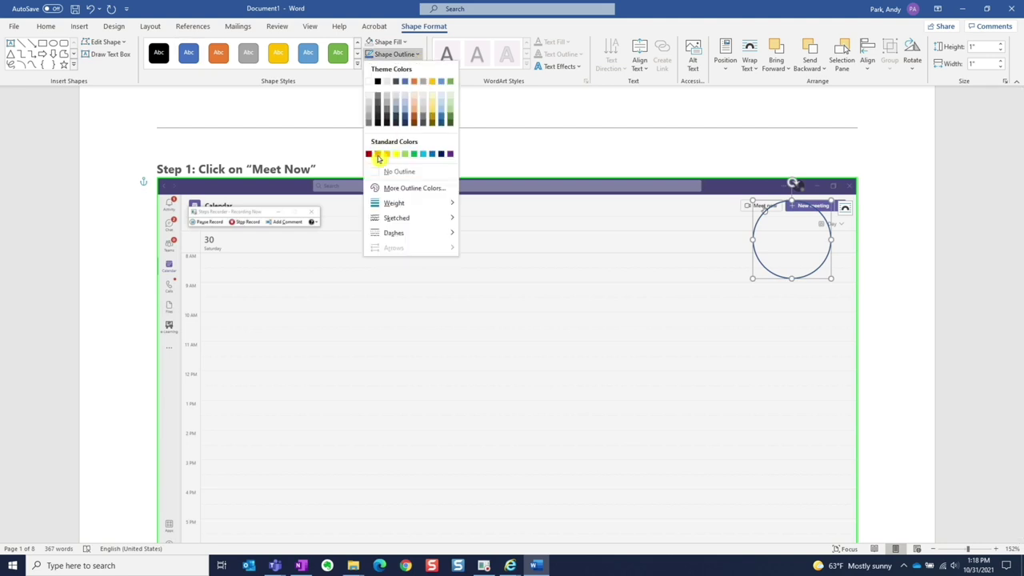
mouse_move(394, 203)
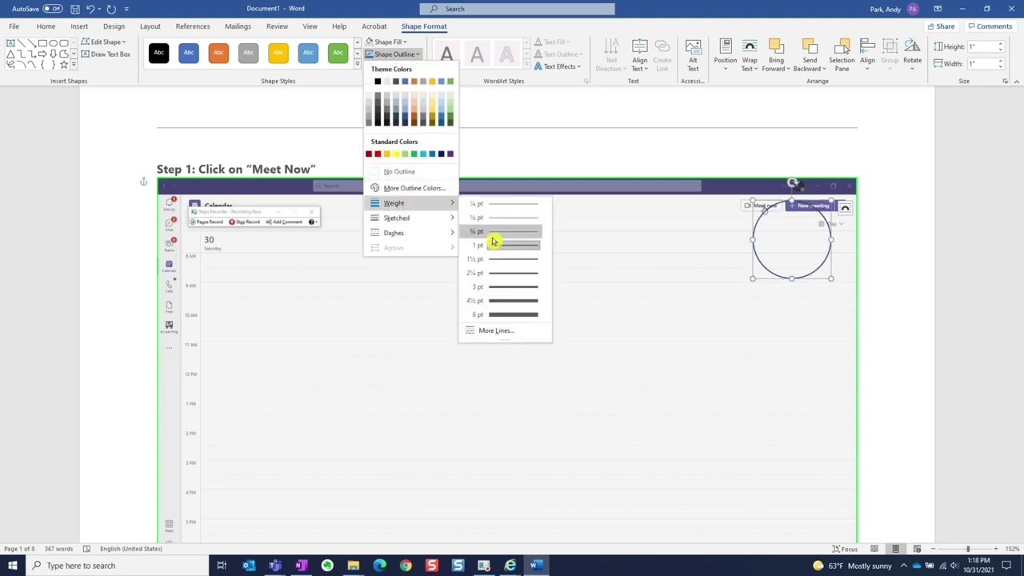
click(507, 301)
click(396, 54)
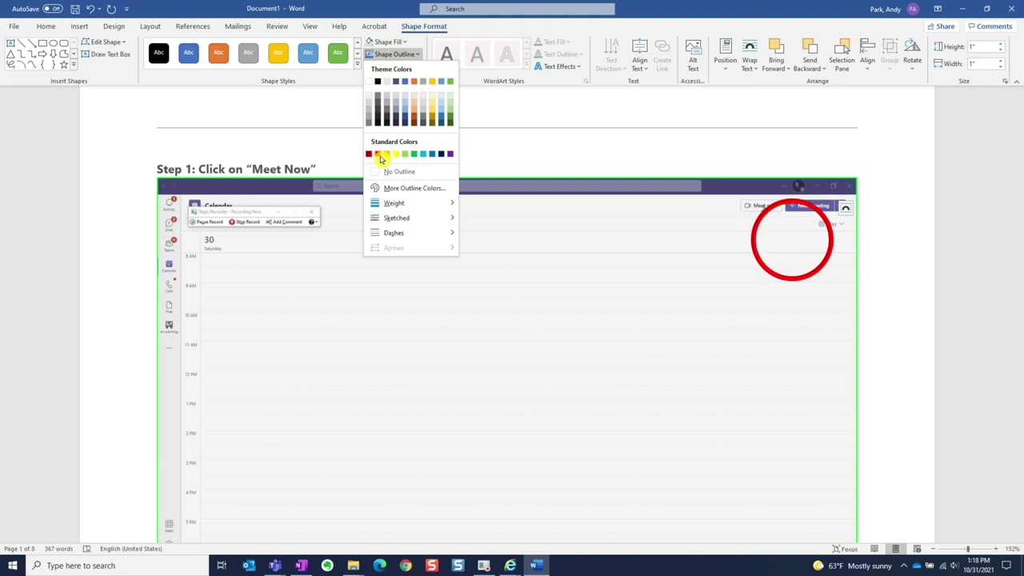
click(381, 153)
Move the red circle so that it surrounds the Meet now button in the Step 1 screenshot
click(779, 231)
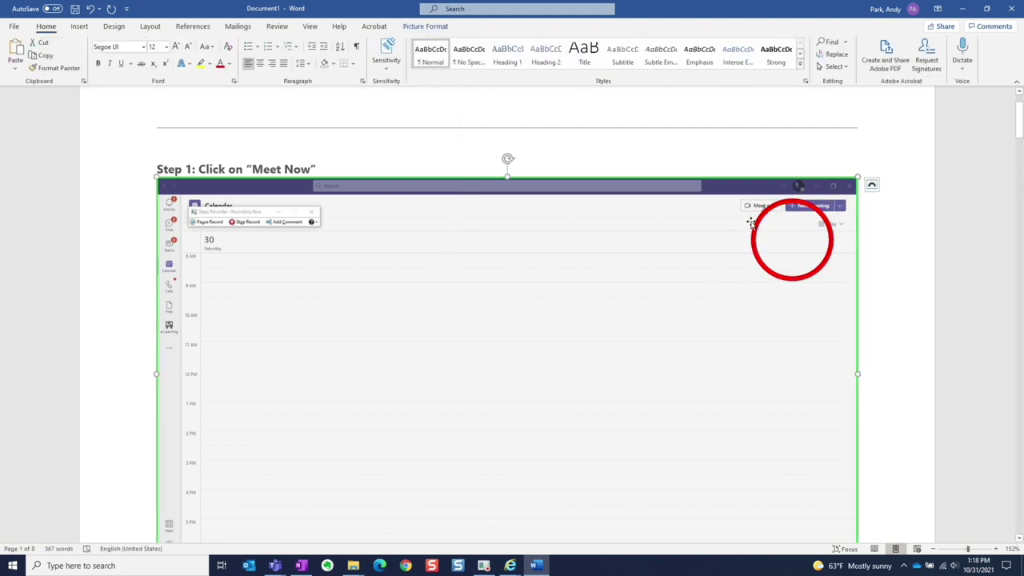
click(753, 228)
drag(754, 227, 725, 176)
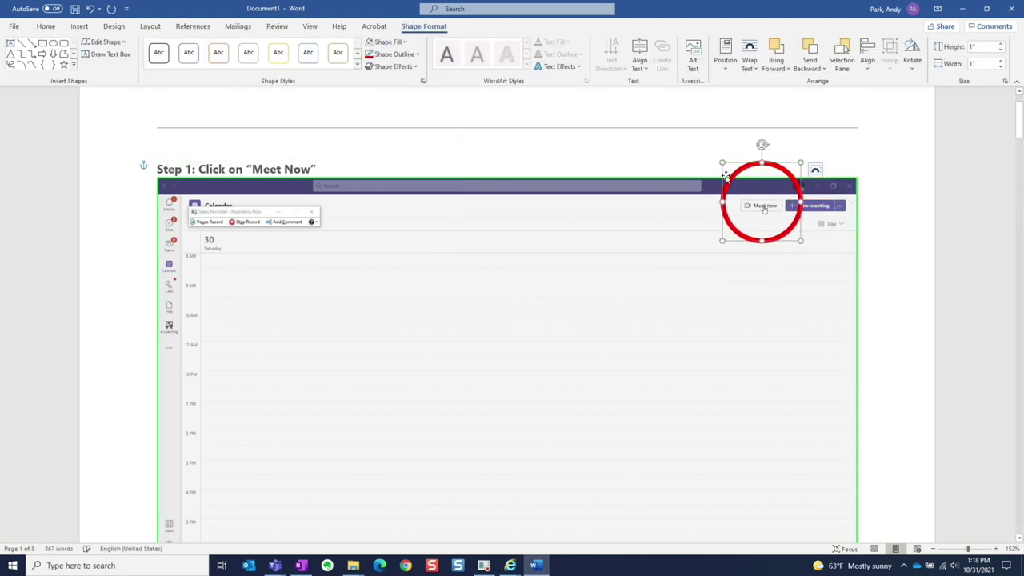
click(680, 165)
Paste a copy of the red circle around the Start meeting button in the Step 2 screenshot
scroll(743, 297, down, 15)
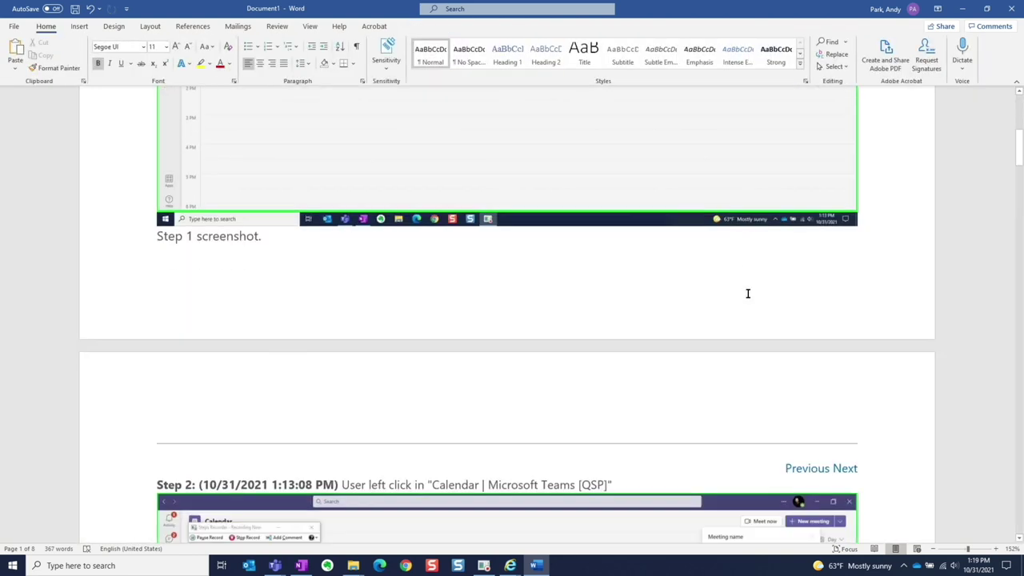
key(ctrl+v)
drag(233, 210, 783, 260)
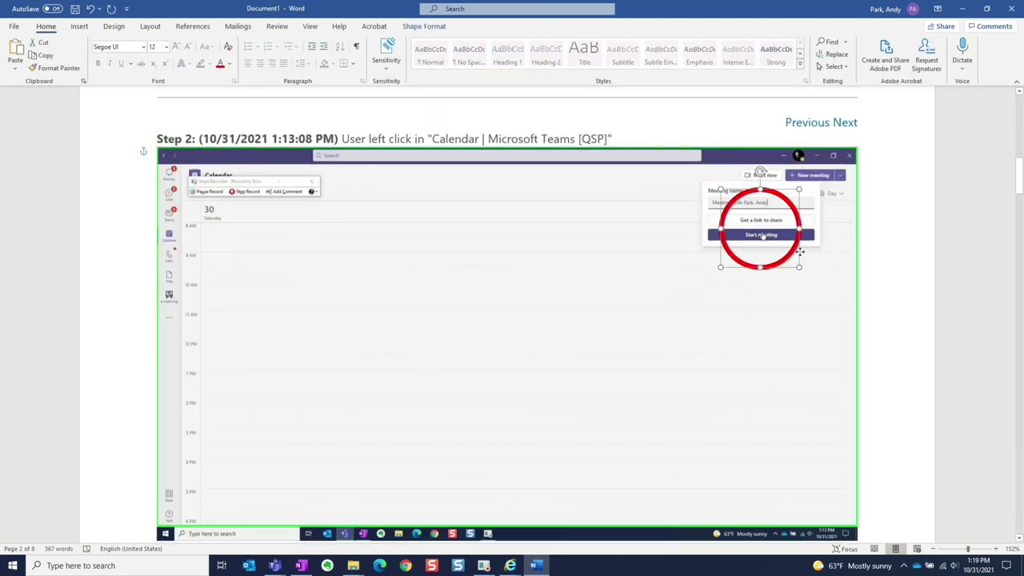
click(762, 324)
Paste another red circle around the camera toggle in the Step 3 screenshot
scroll(767, 312, down, 10)
key(ctrl+v)
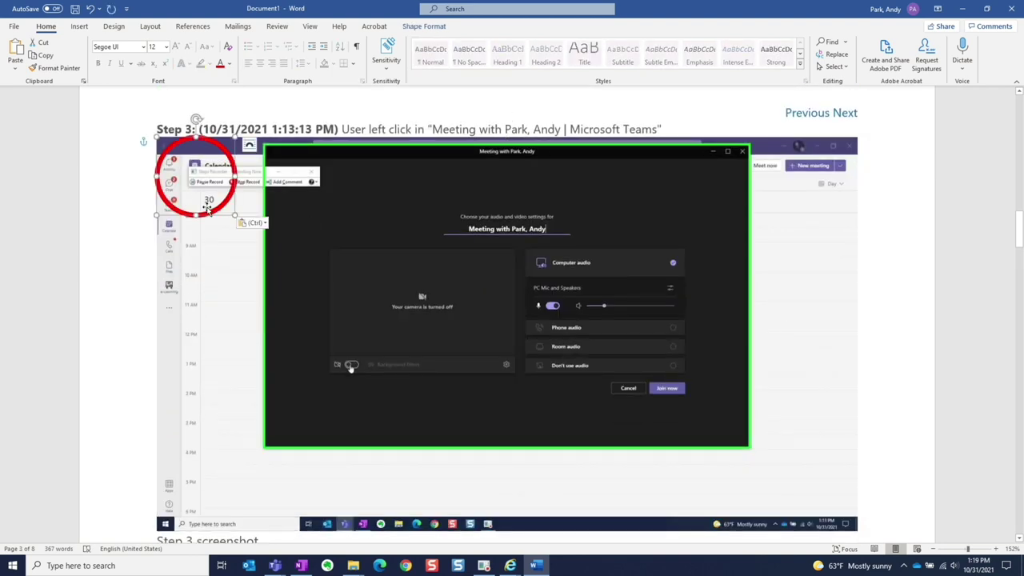
drag(212, 227, 362, 397)
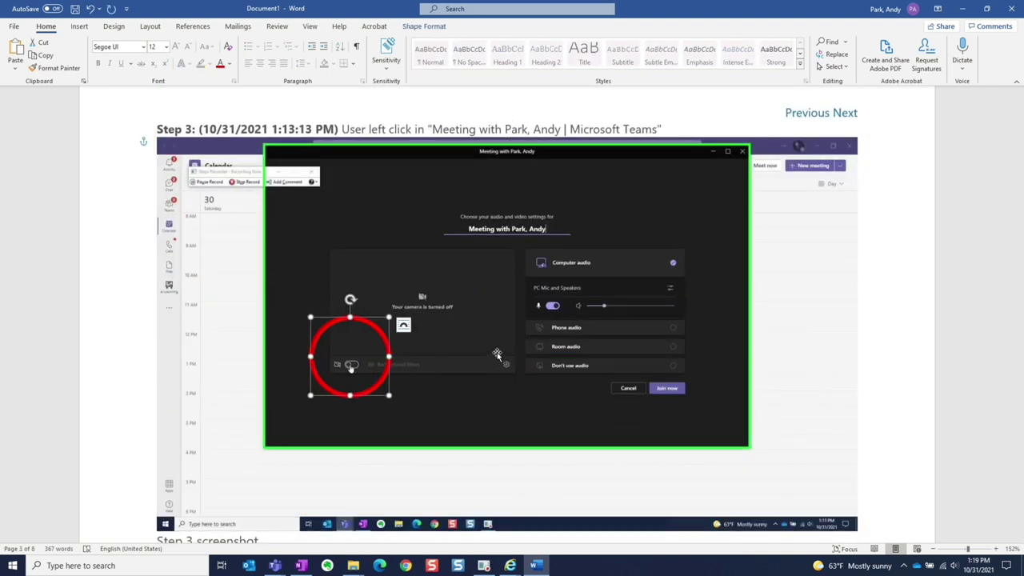
Crop the Step 4 screenshot around the meeting's audio and video settings and enlarge it to the text width
scroll(495, 352, down, 10)
click(233, 422)
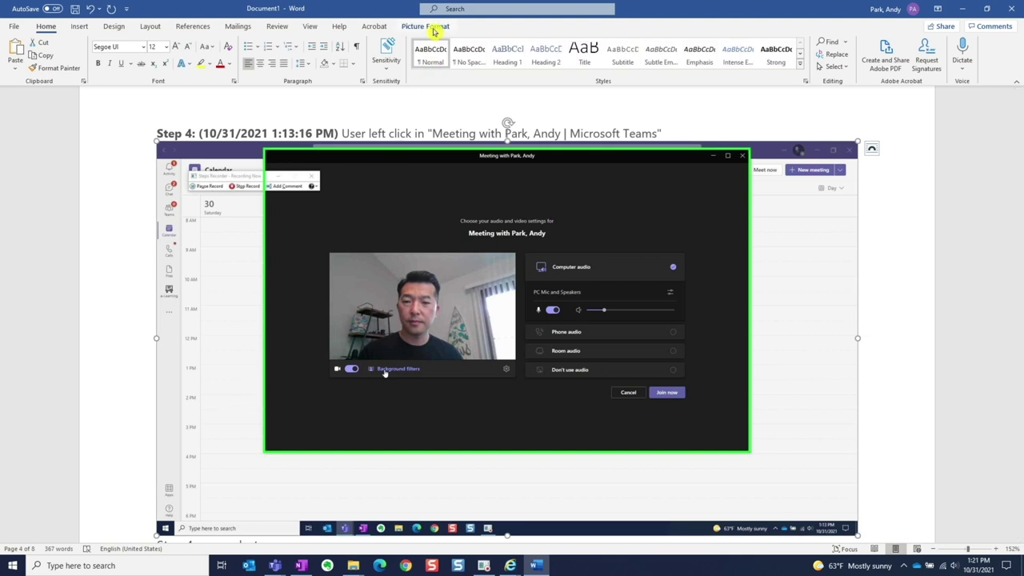
click(433, 27)
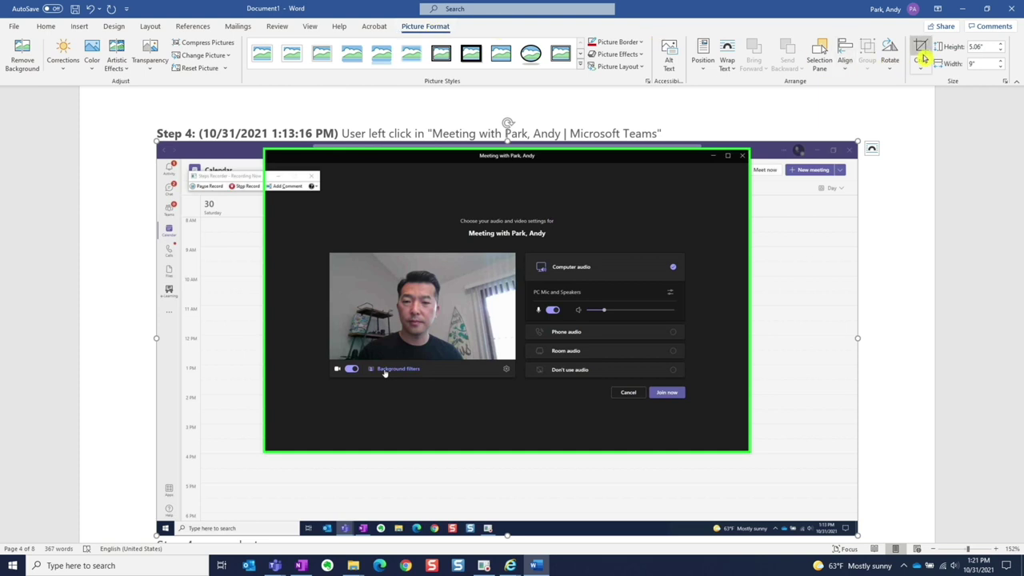
click(924, 58)
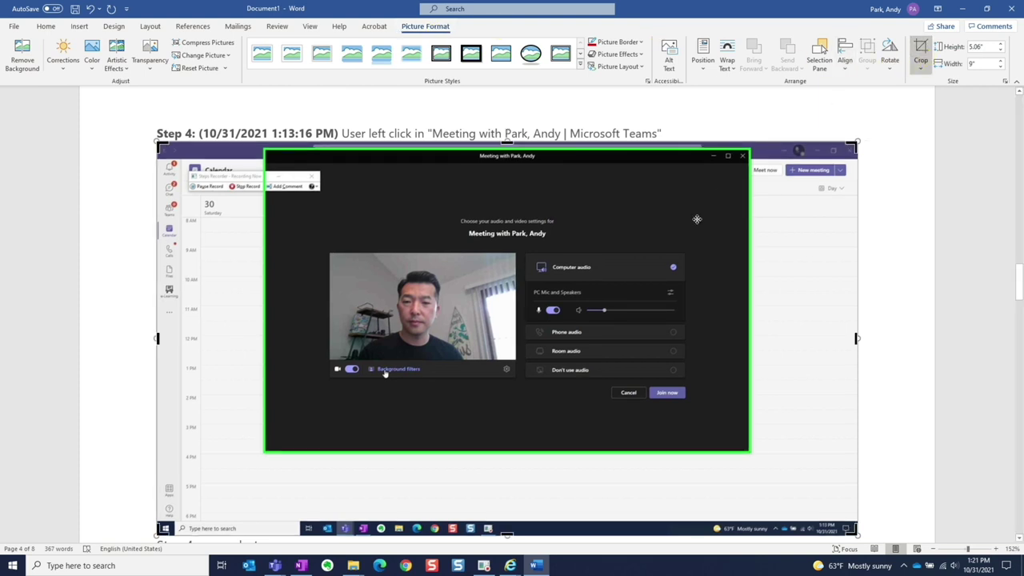
drag(384, 374, 390, 462)
scroll(1020, 537, down, 1)
key(Escape)
Paste a red circle around the Background filters option in the cropped Step 4 screenshot
click(934, 552)
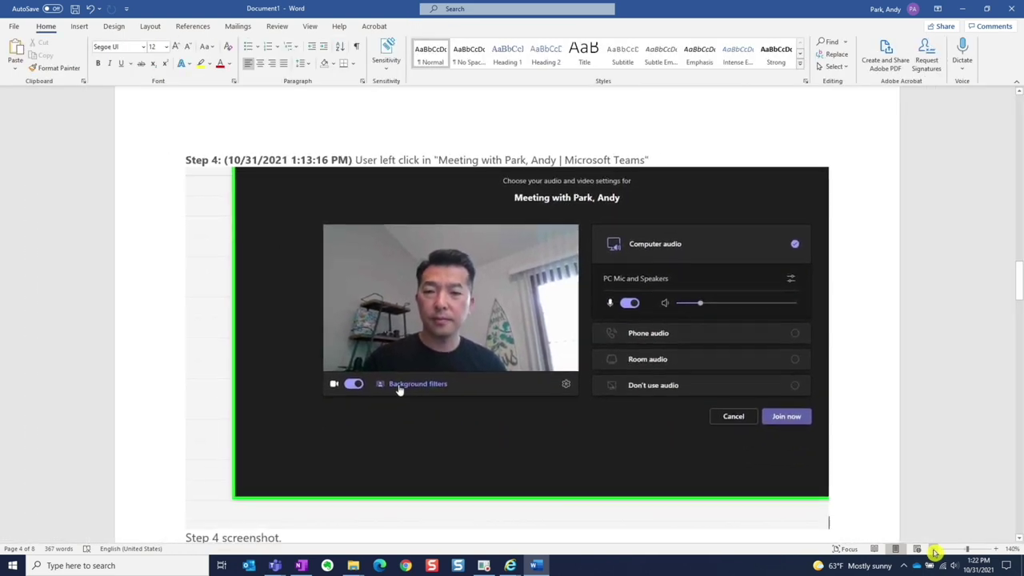
click(934, 551)
drag(1018, 285, 1018, 262)
click(376, 234)
scroll(490, 362, down, 9)
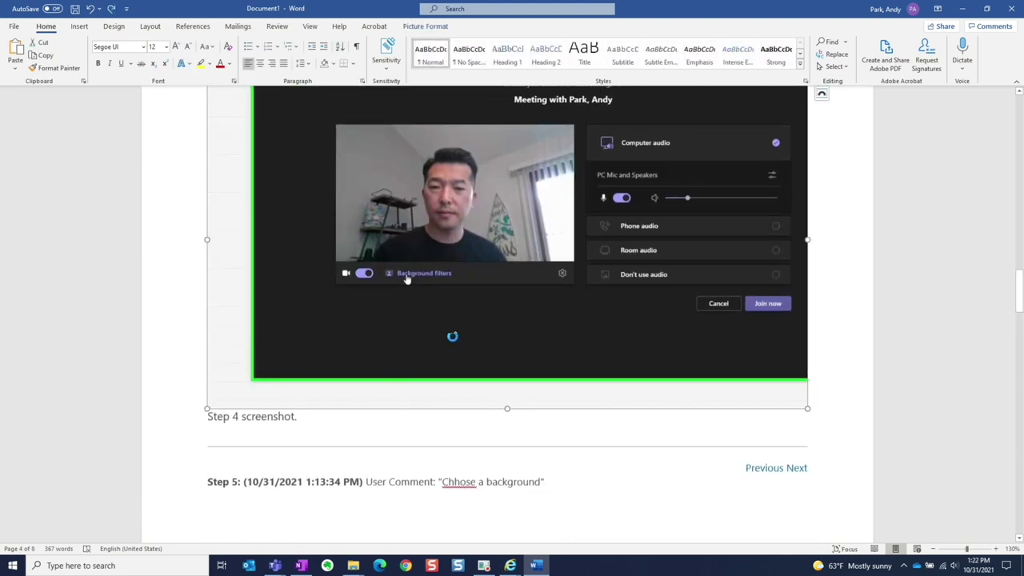
key(ctrl+v)
drag(267, 136, 447, 307)
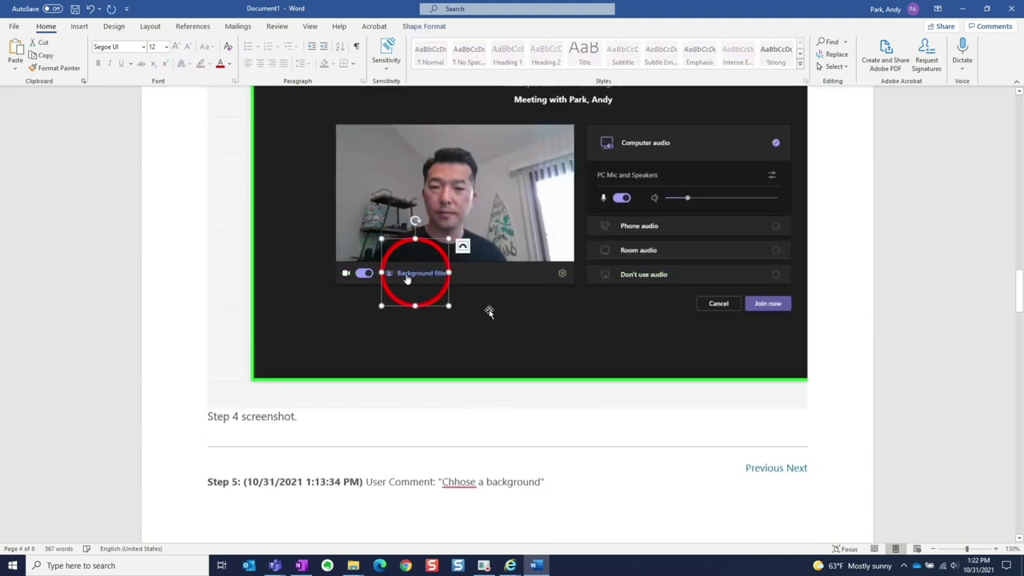
click(484, 304)
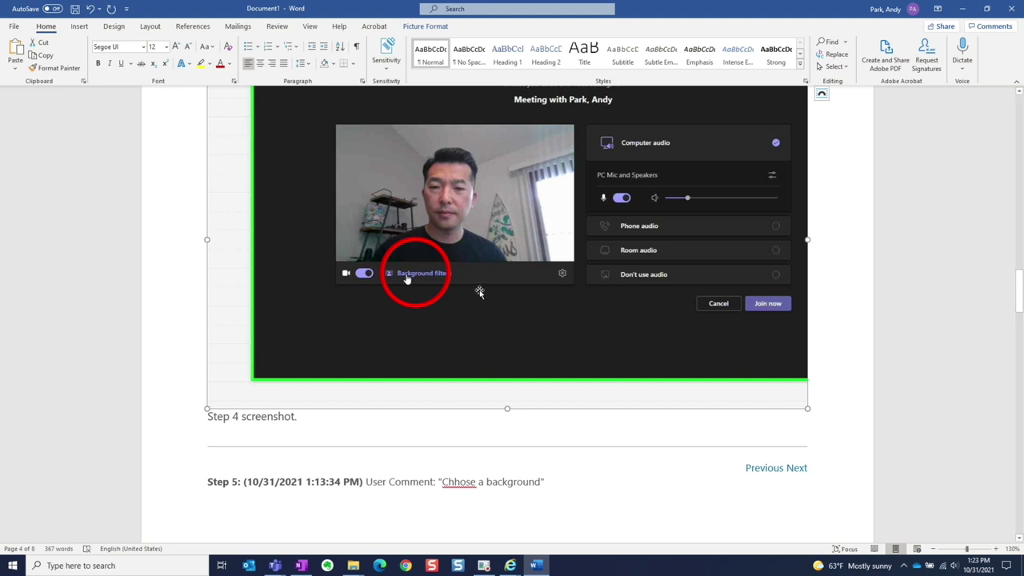
scroll(1018, 300, down, 4)
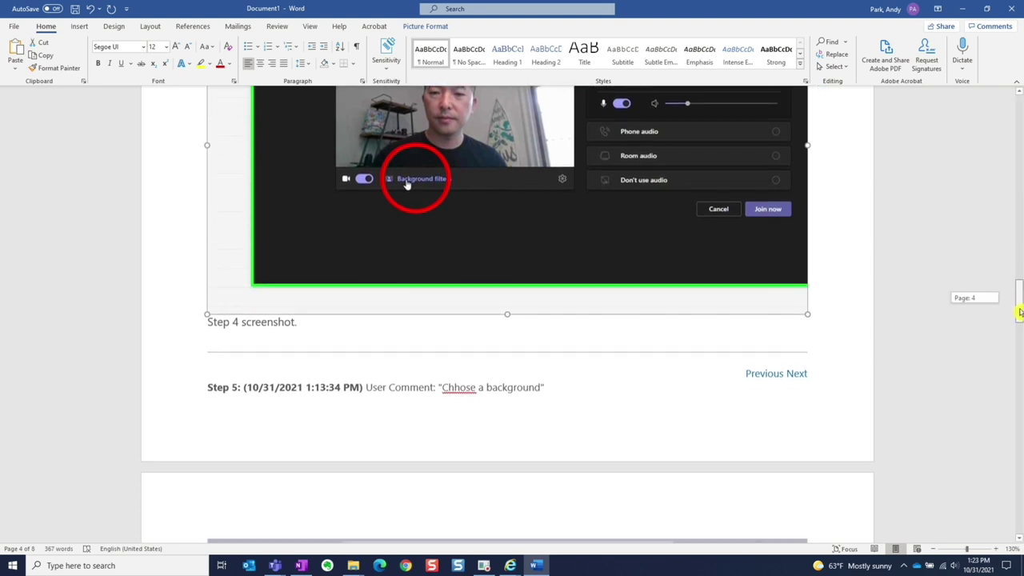
Delete the Previous Next links above the Step 5 heading and insert a page break before that heading
drag(736, 320, 826, 323)
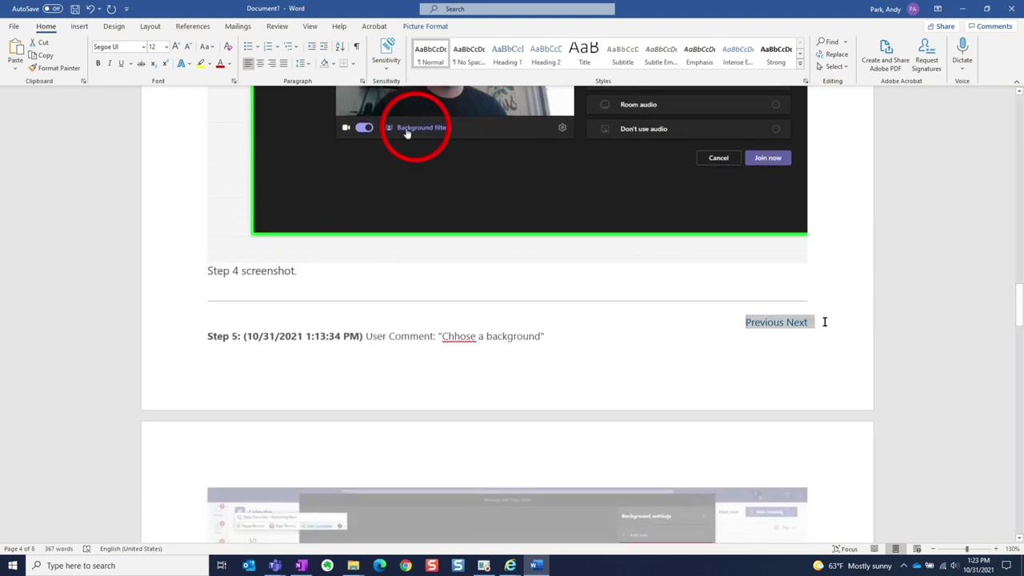
key(Delete)
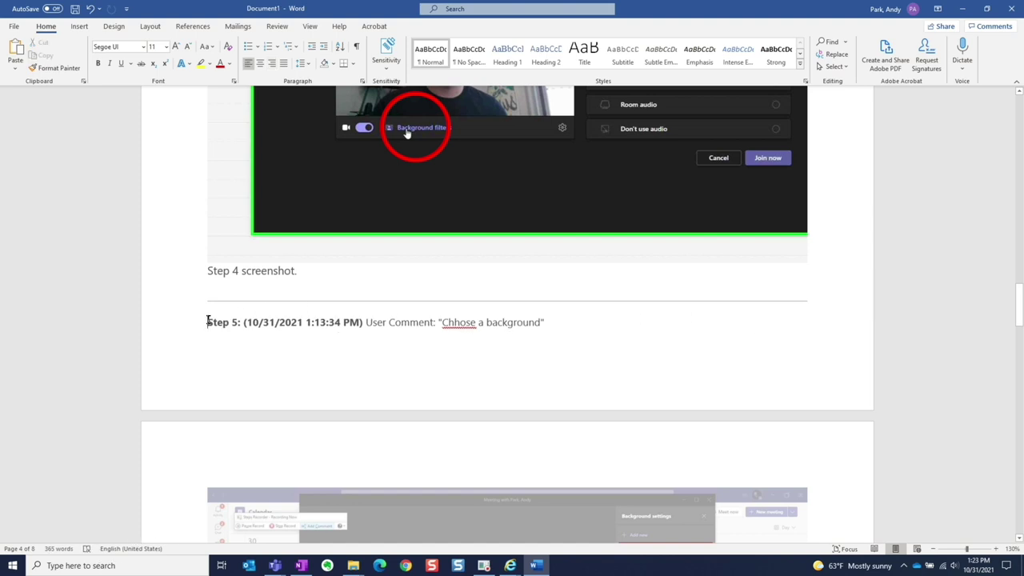
key(ctrl+Return)
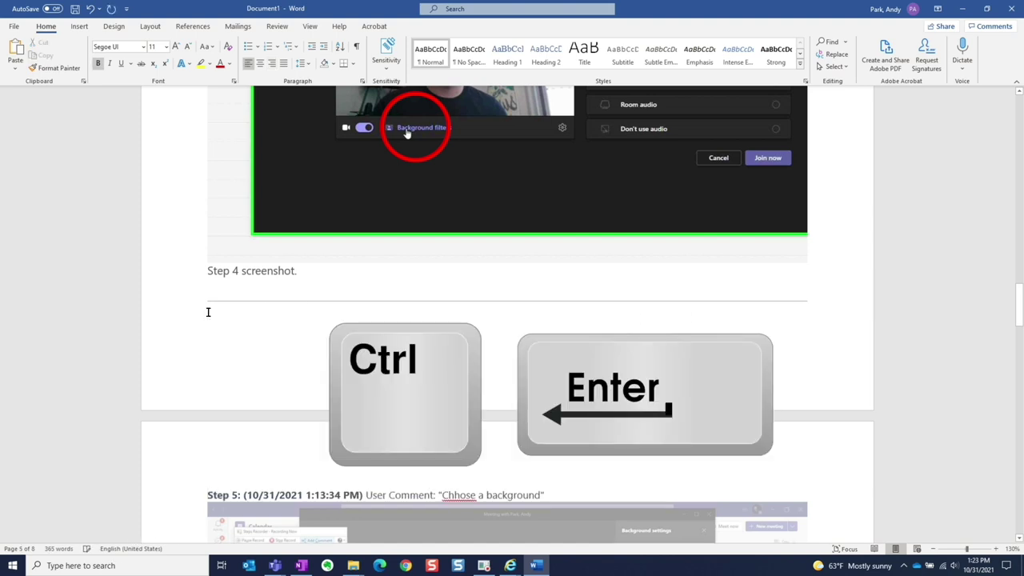
Insert a page break before the Step 6 heading and delete the Previous Next links below the Step 5 screenshot
scroll(331, 318, down, 8)
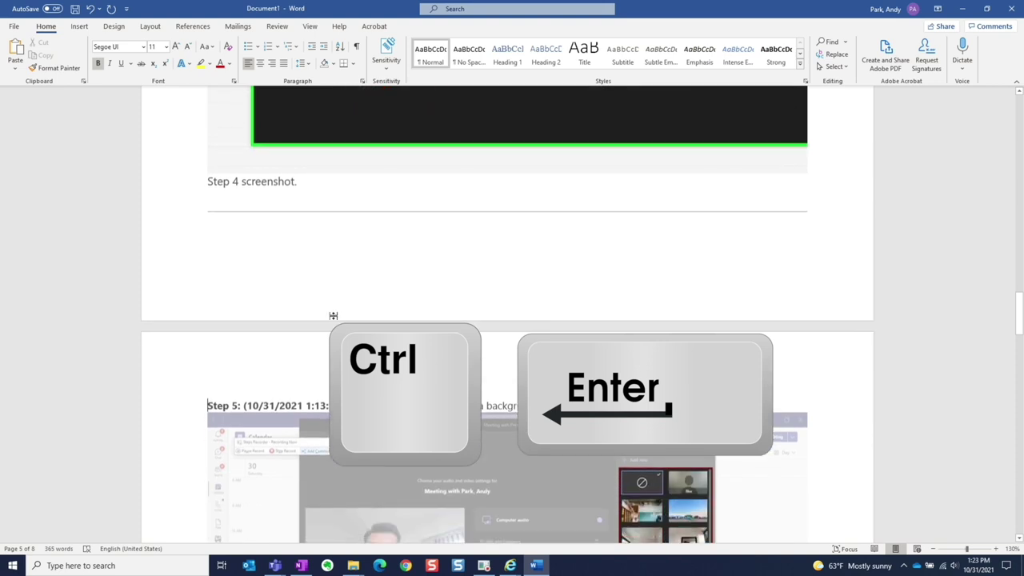
scroll(333, 315, down, 2)
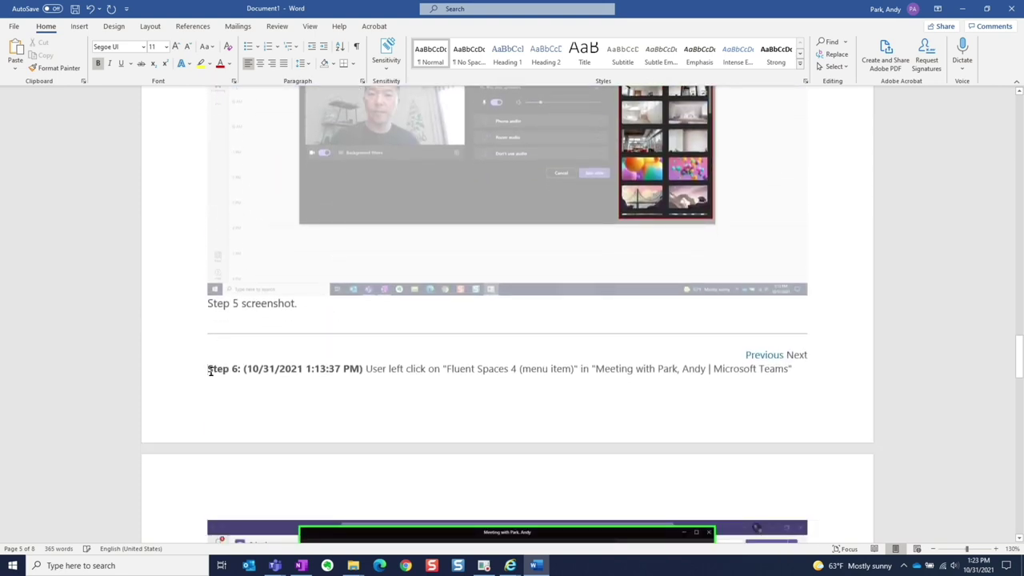
key(ctrl+Return)
drag(744, 355, 816, 355)
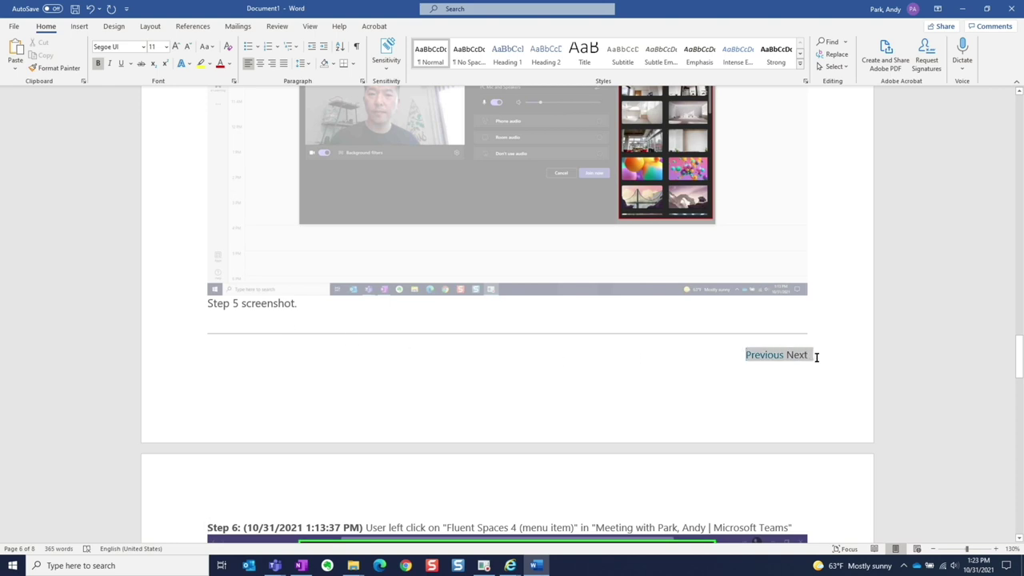
key(Delete)
Save the document to OneDrive as "How to choose a background in MS Teams" in .docx format
scroll(779, 418, down, 2)
scroll(779, 418, down, 5)
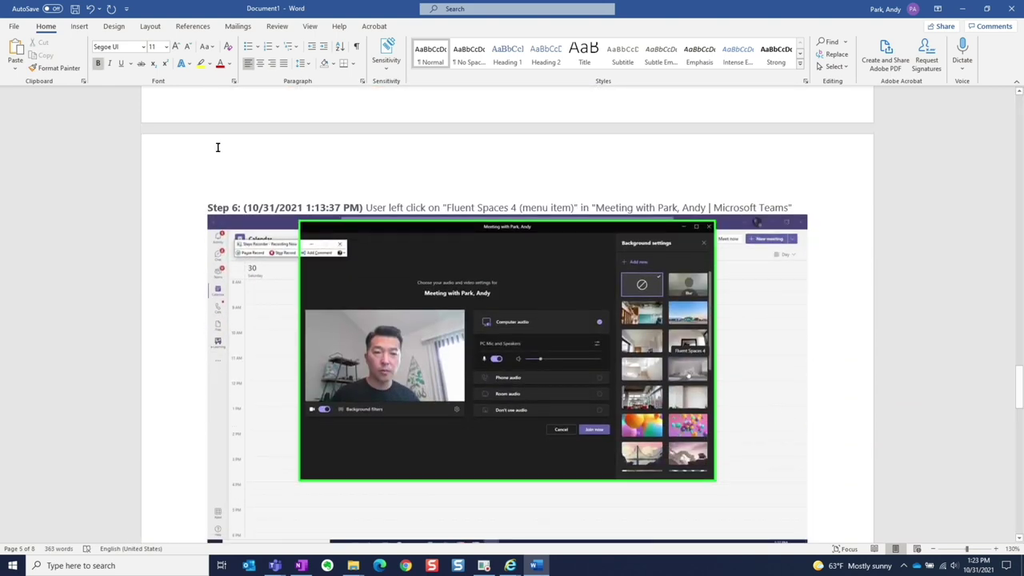
click(74, 8)
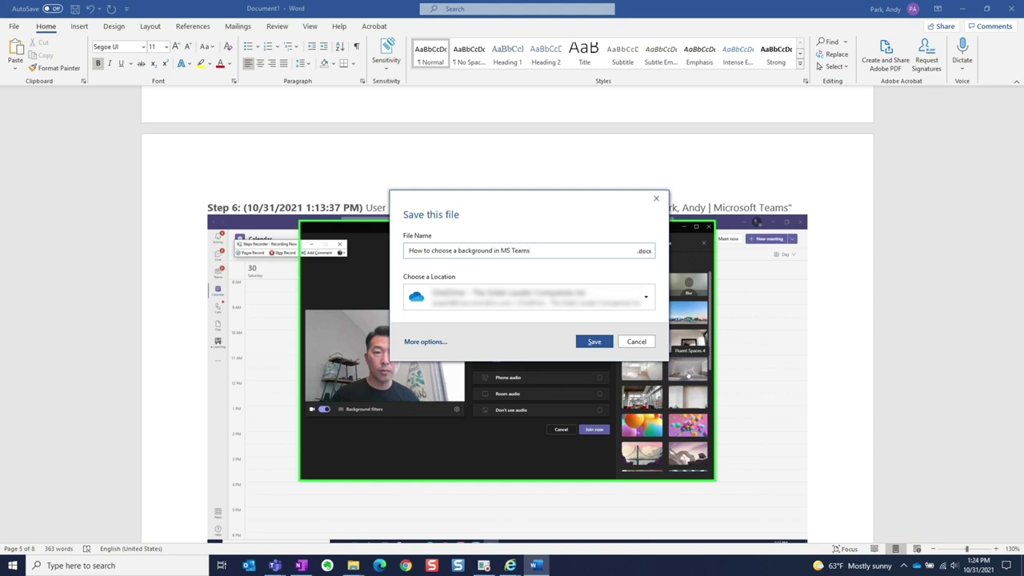
click(586, 342)
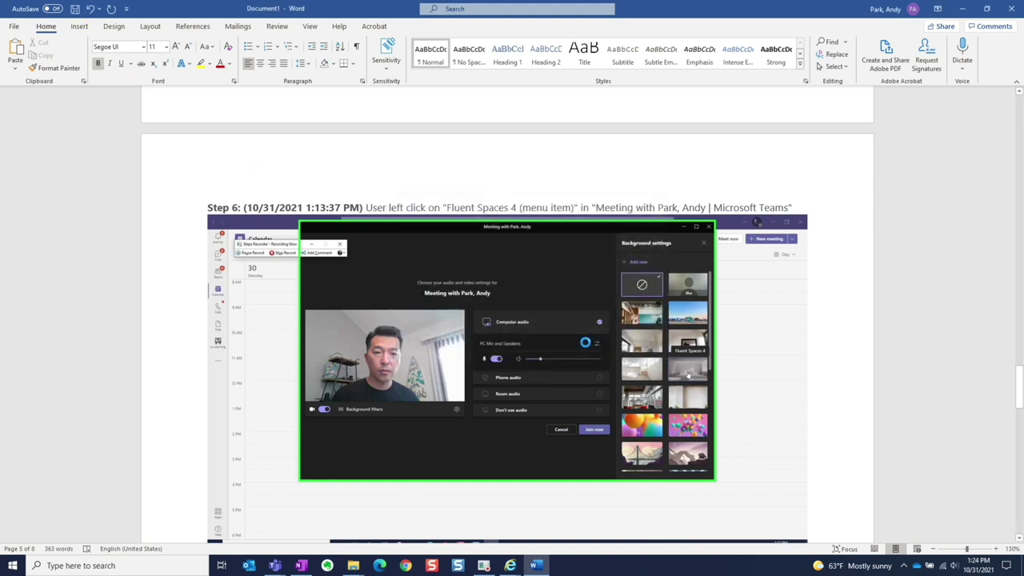